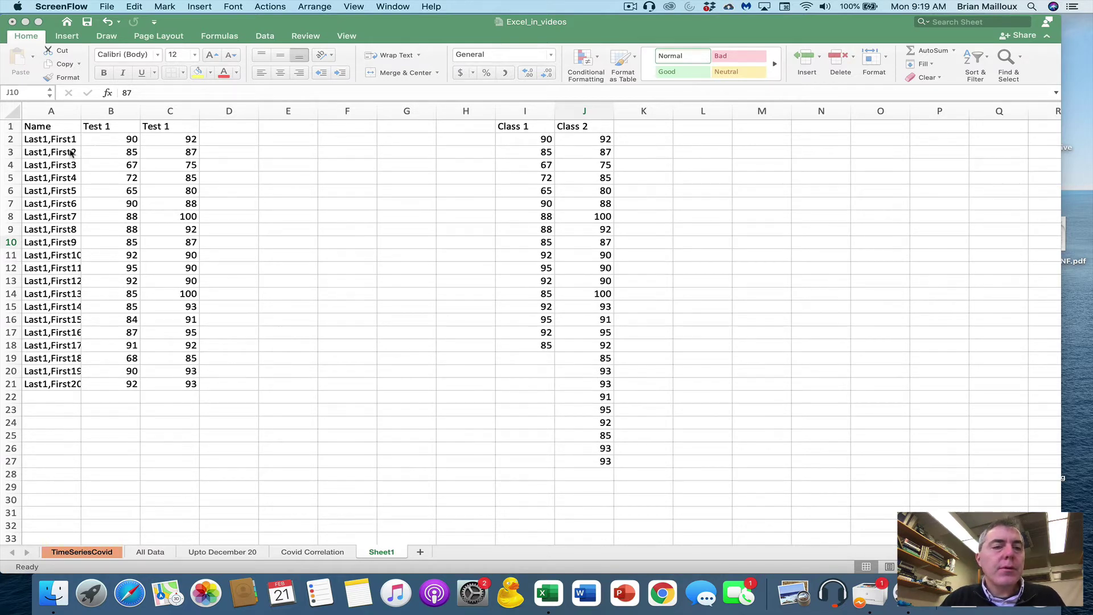
# Widen column A so the full names in the list fit.
pyautogui.click(55, 134)
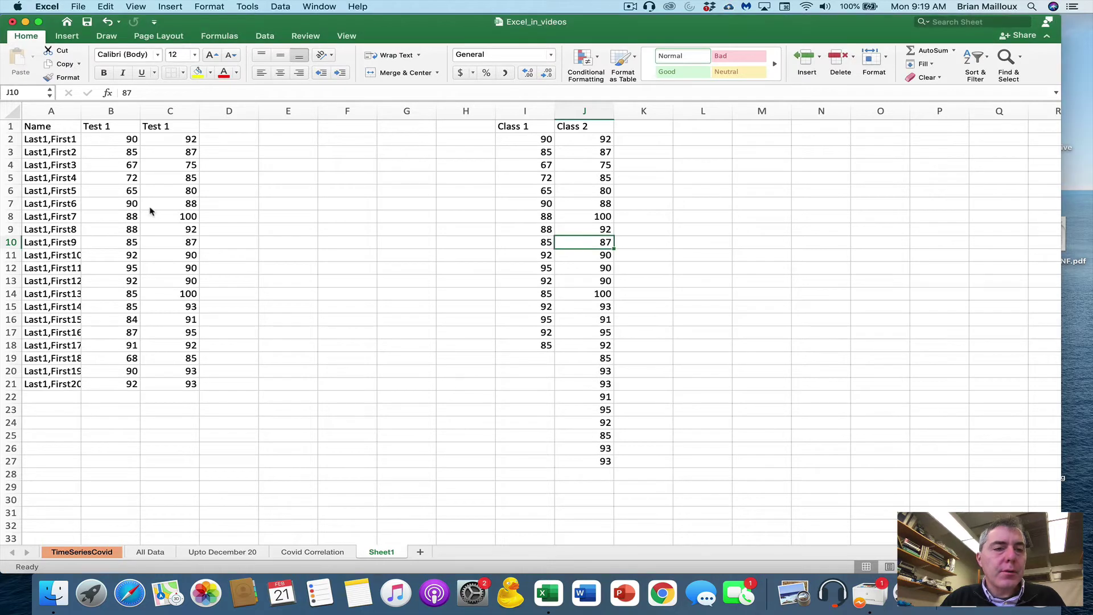
pyautogui.moveTo(72, 140); pyautogui.dragTo(74, 304)
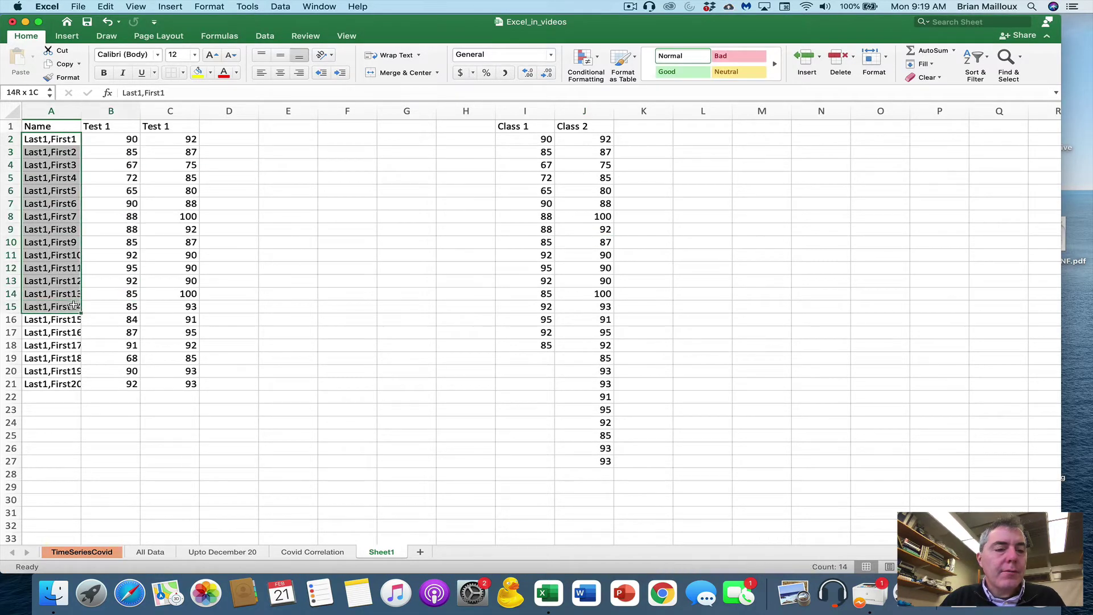
pyautogui.moveTo(71, 383); pyautogui.dragTo(66, 151)
pyautogui.moveTo(81, 108); pyautogui.dragTo(98, 107)
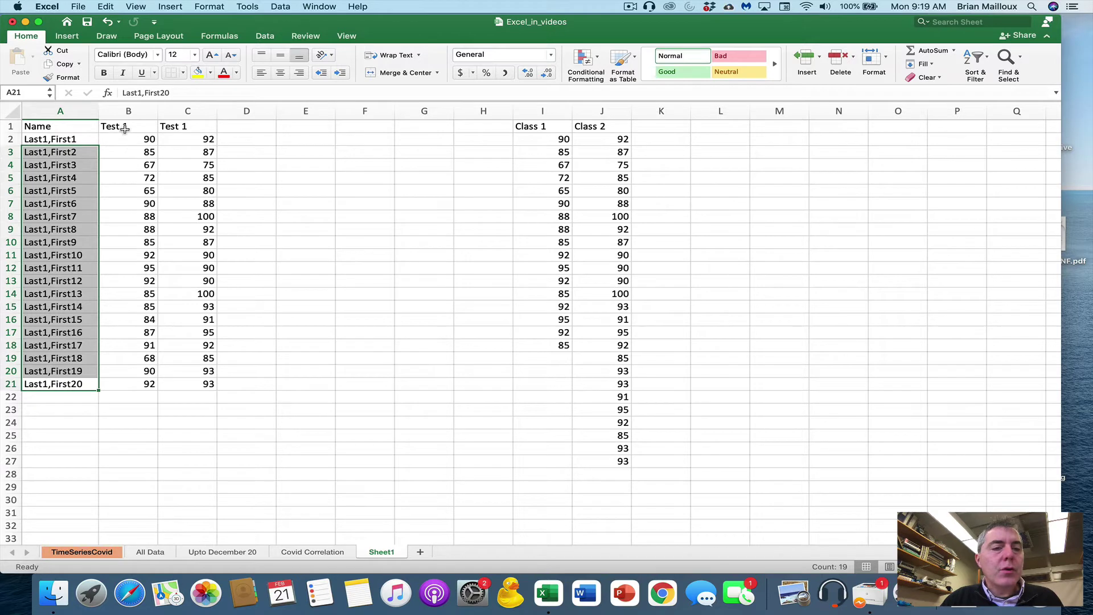
# Change the header in C1 to "Test 2".
pyautogui.click(169, 131)
pyautogui.click(186, 94)
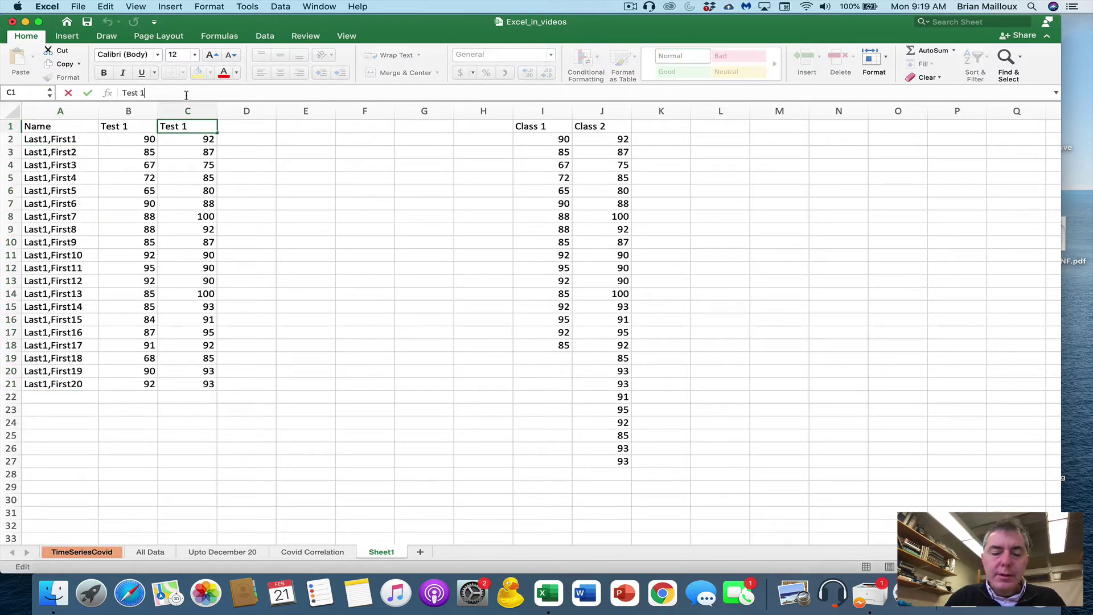
pyautogui.press('BackSpace')
pyautogui.write('2')
pyautogui.press('Return')
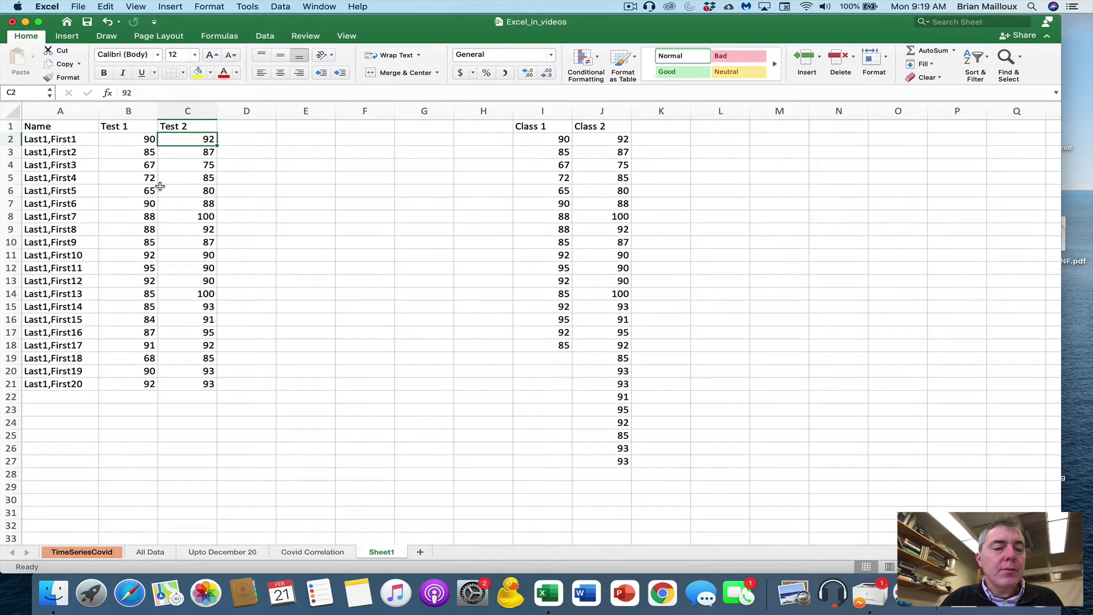
# Add the row labels "average" in A22 and "stdev" in A23 below the name list.
pyautogui.click(76, 399)
pyautogui.write('aver')
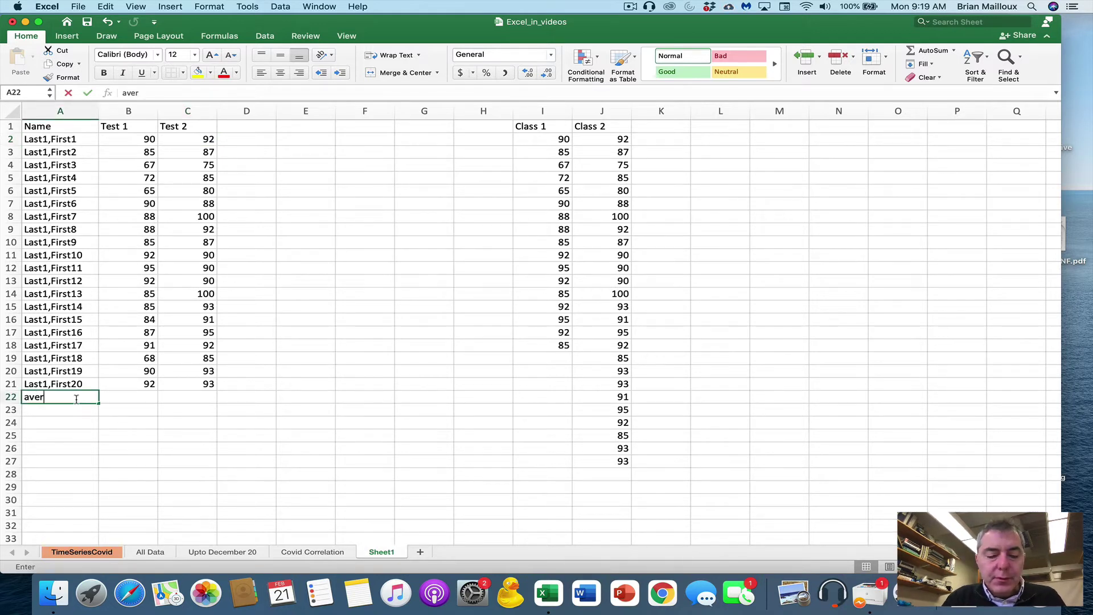
pyautogui.write('age')
pyautogui.press('Return')
pyautogui.write('stdev')
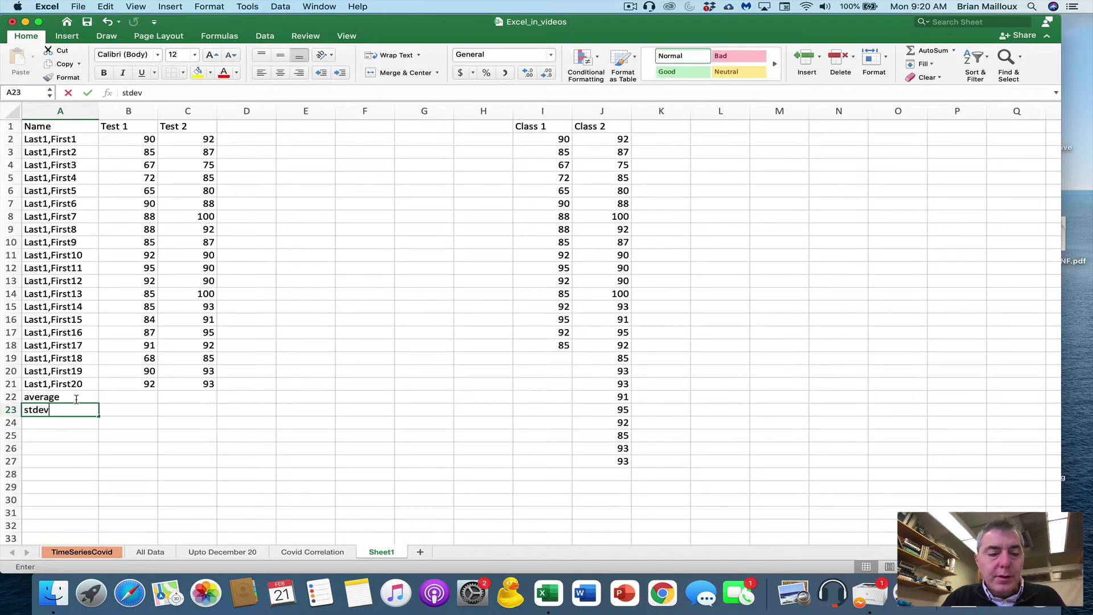
pyautogui.press('Tab')
# Calculate the Test 1 average in B22 with =average(B2:B21) and fill the formula across to C22.
pyautogui.press('Up')
pyautogui.write('=')
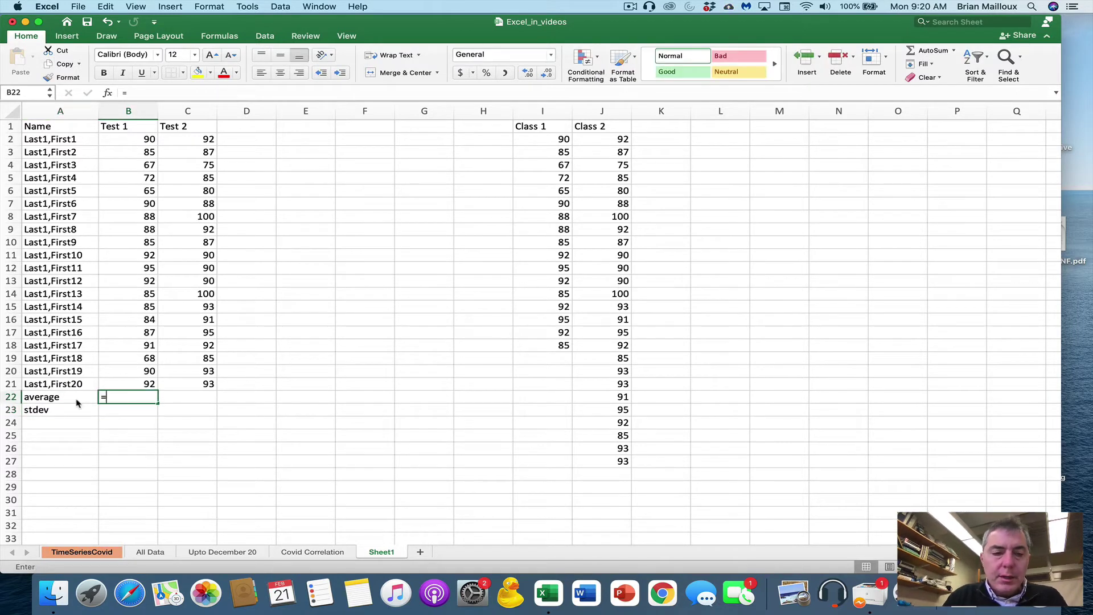
pyautogui.write('average(')
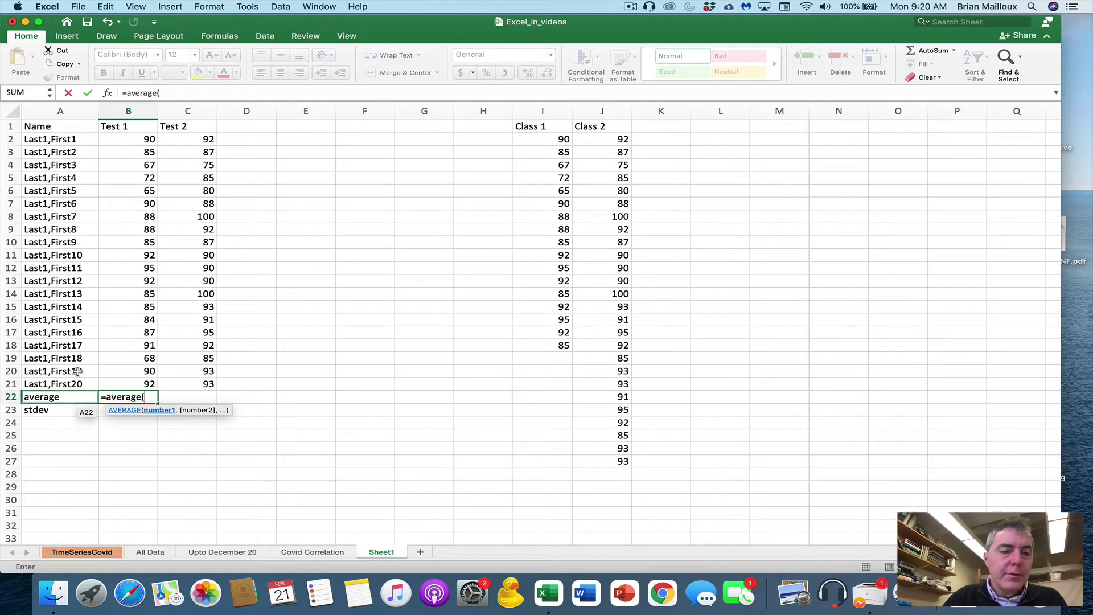
pyautogui.moveTo(124, 139); pyautogui.dragTo(114, 384)
pyautogui.write(')')
pyautogui.press('Return')
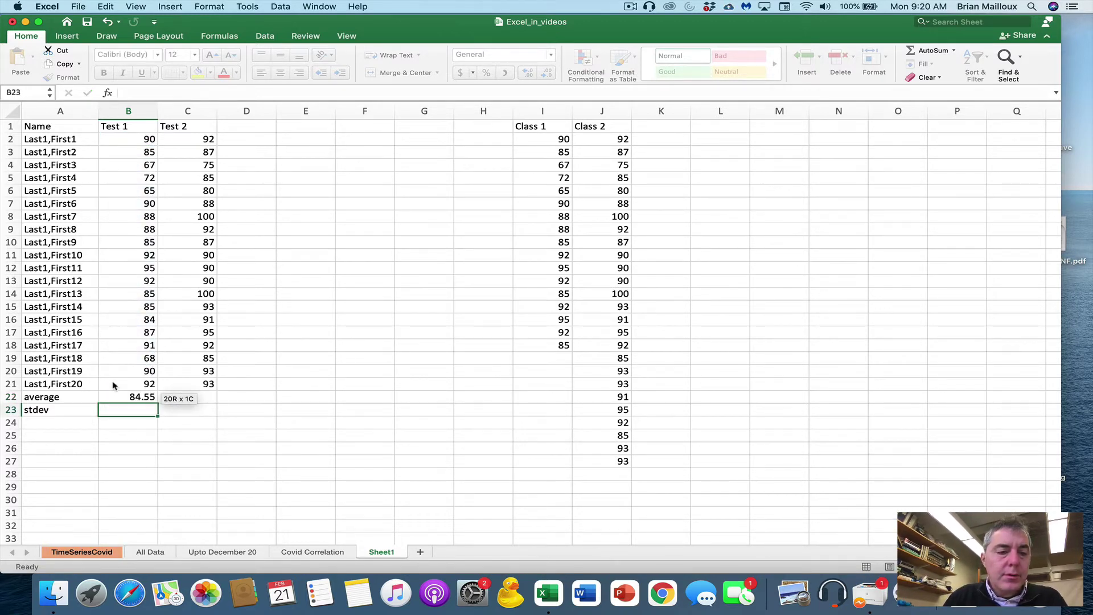
pyautogui.click(141, 398)
pyautogui.moveTo(158, 403); pyautogui.dragTo(208, 401)
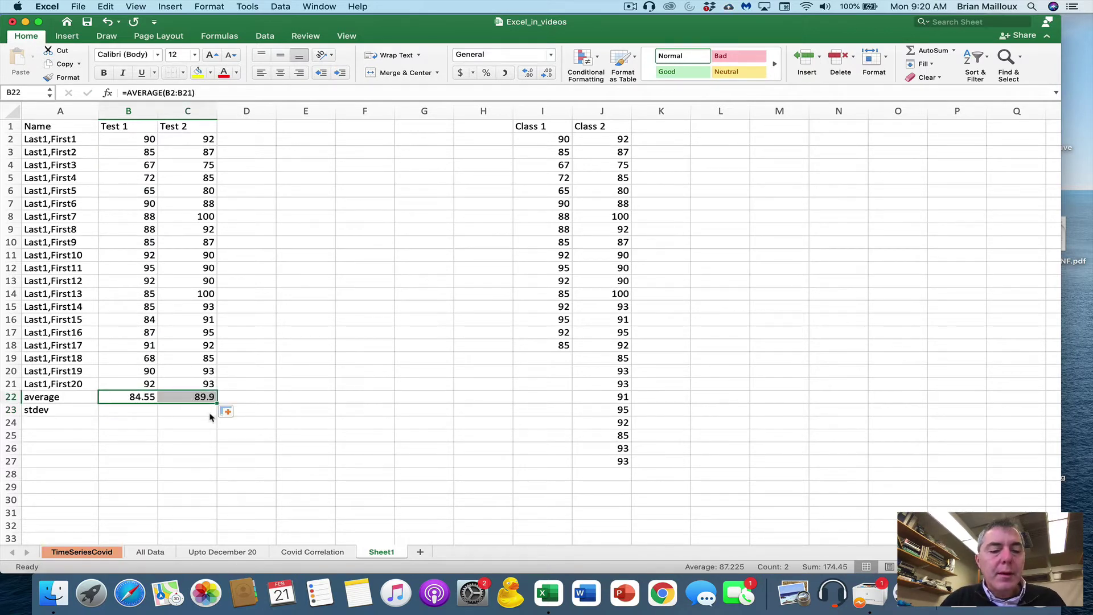
# Calculate the Test 1 standard deviation in B23 with =stdev(B2:B21) and fill the formula across to C23.
pyautogui.click(147, 410)
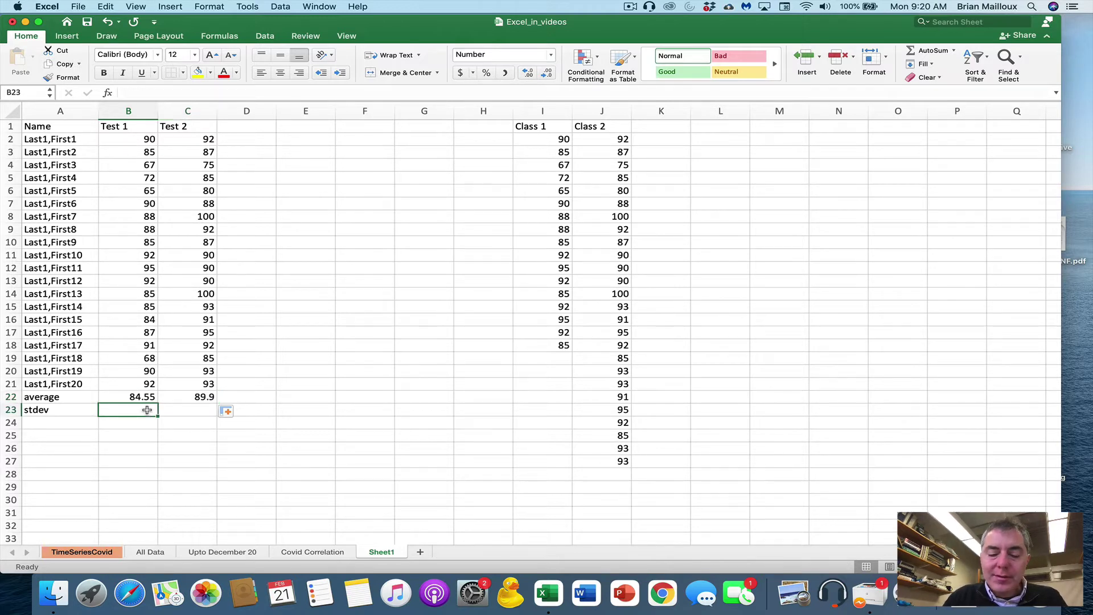
pyautogui.write('=stdev(')
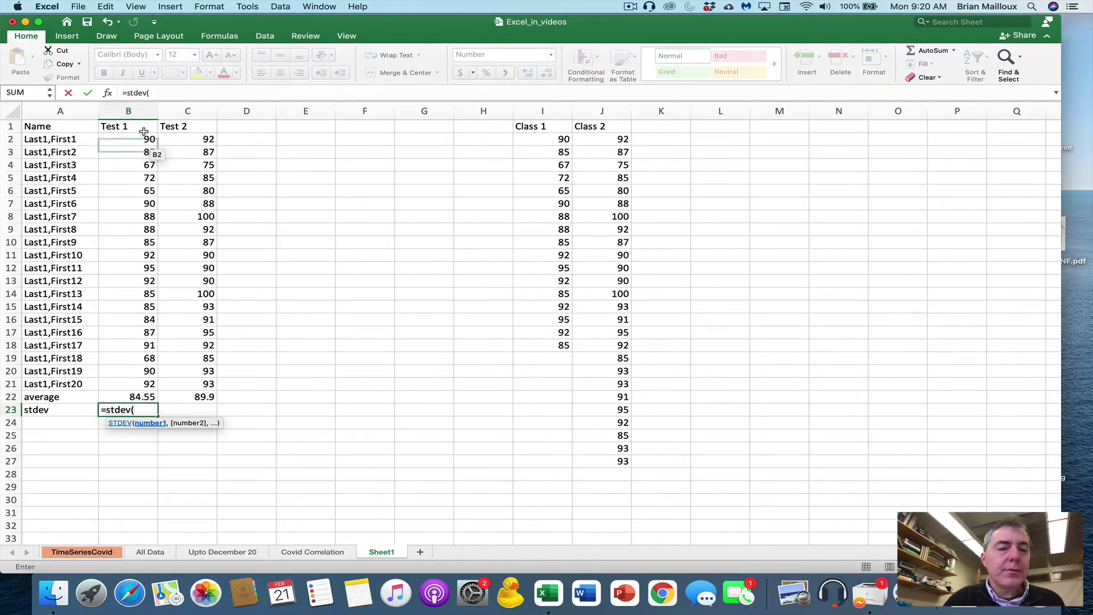
pyautogui.moveTo(141, 140); pyautogui.dragTo(128, 382)
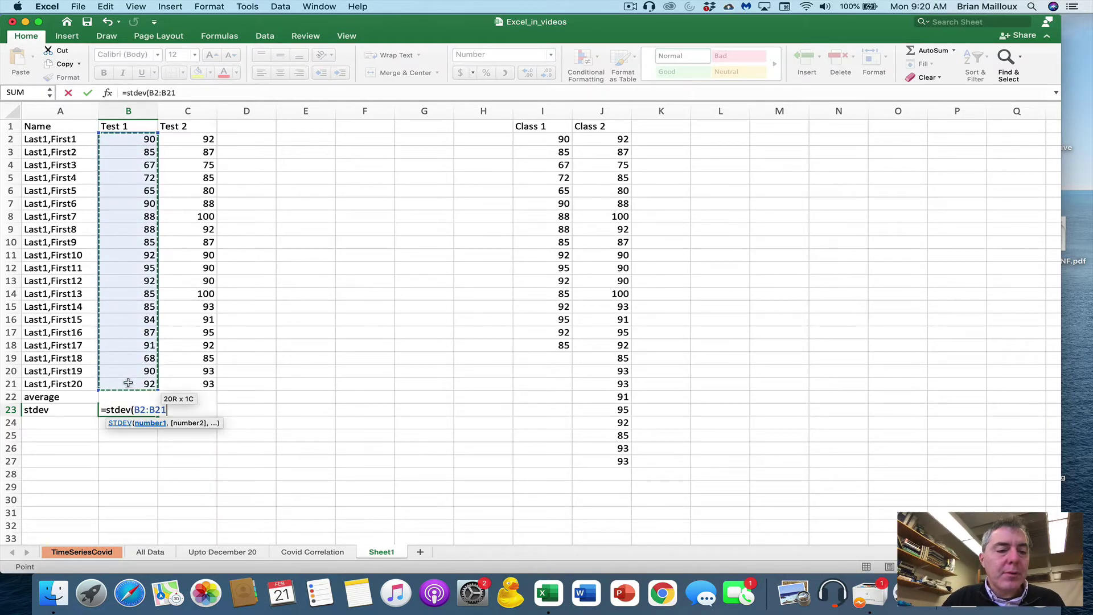
pyautogui.write(')')
pyautogui.press('Return')
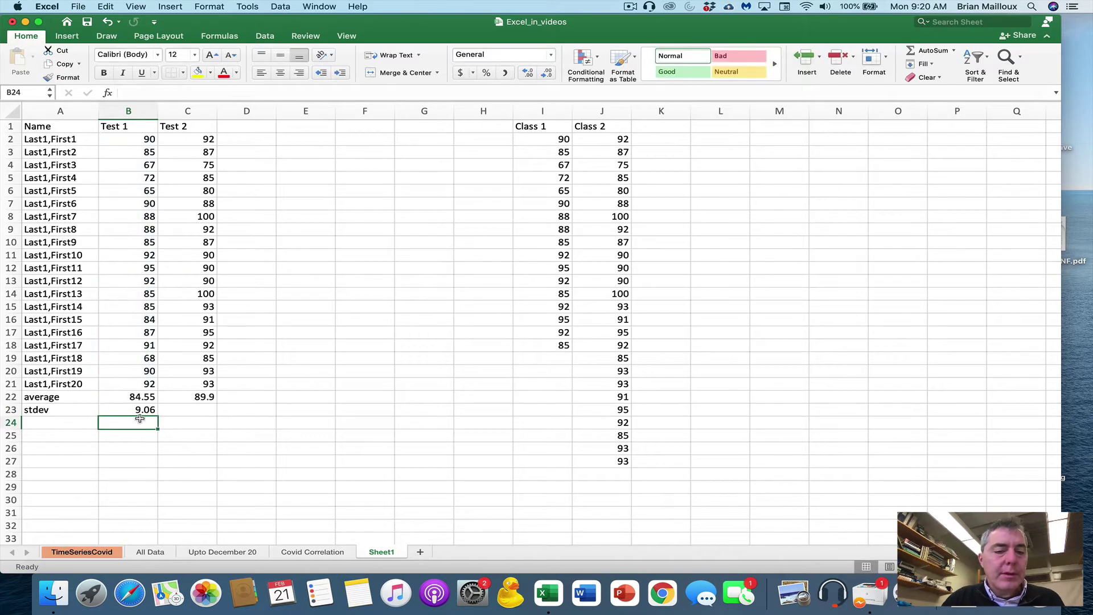
pyautogui.click(141, 405)
pyautogui.moveTo(159, 410); pyautogui.dragTo(218, 415)
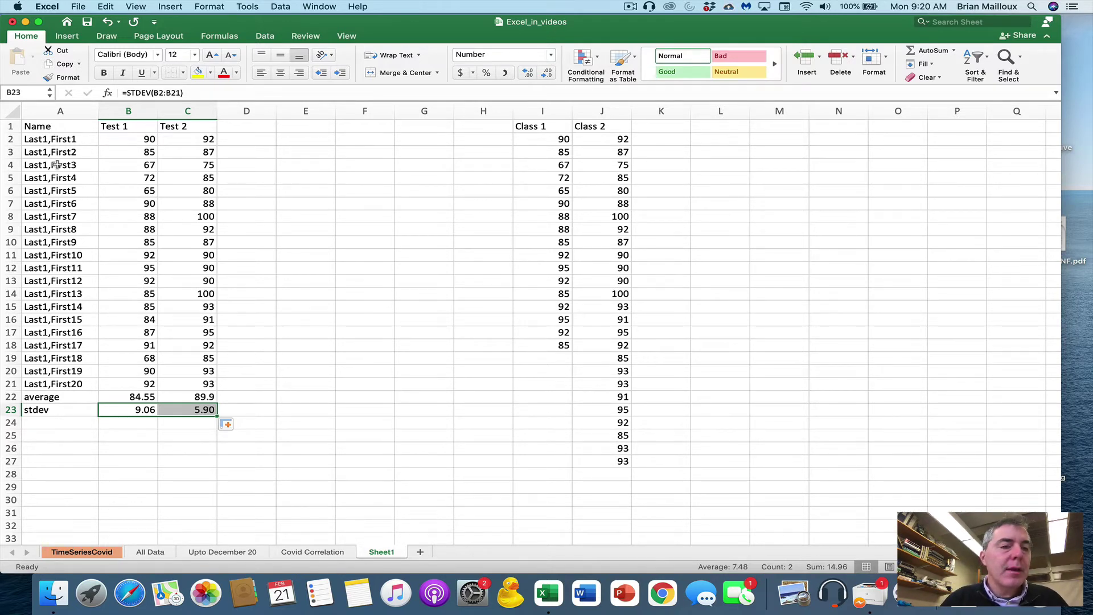
pyautogui.click(49, 141)
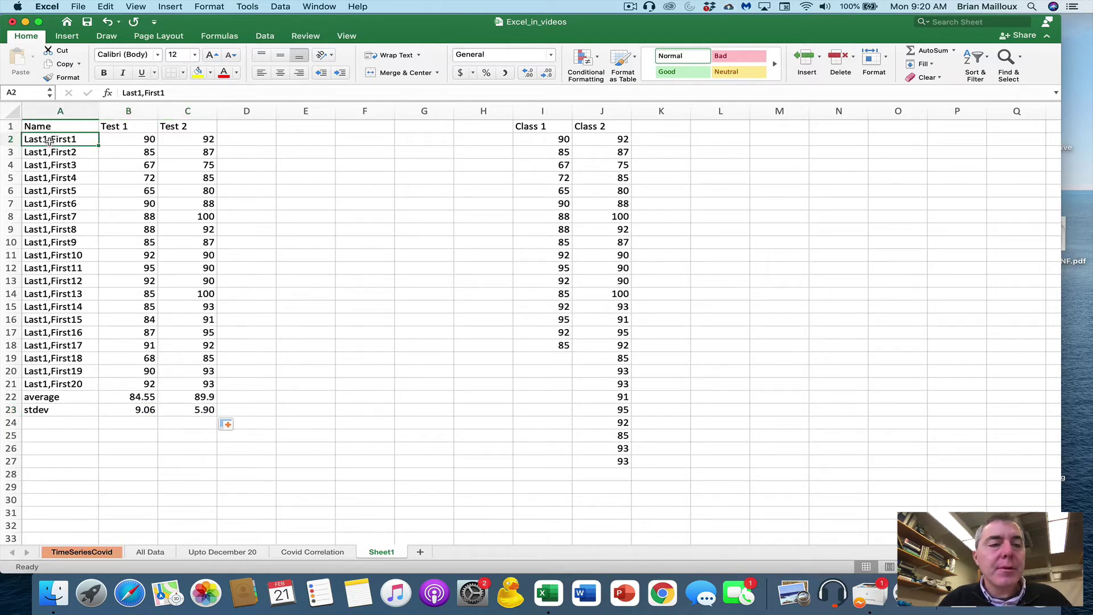
pyautogui.moveTo(49, 142); pyautogui.dragTo(67, 385)
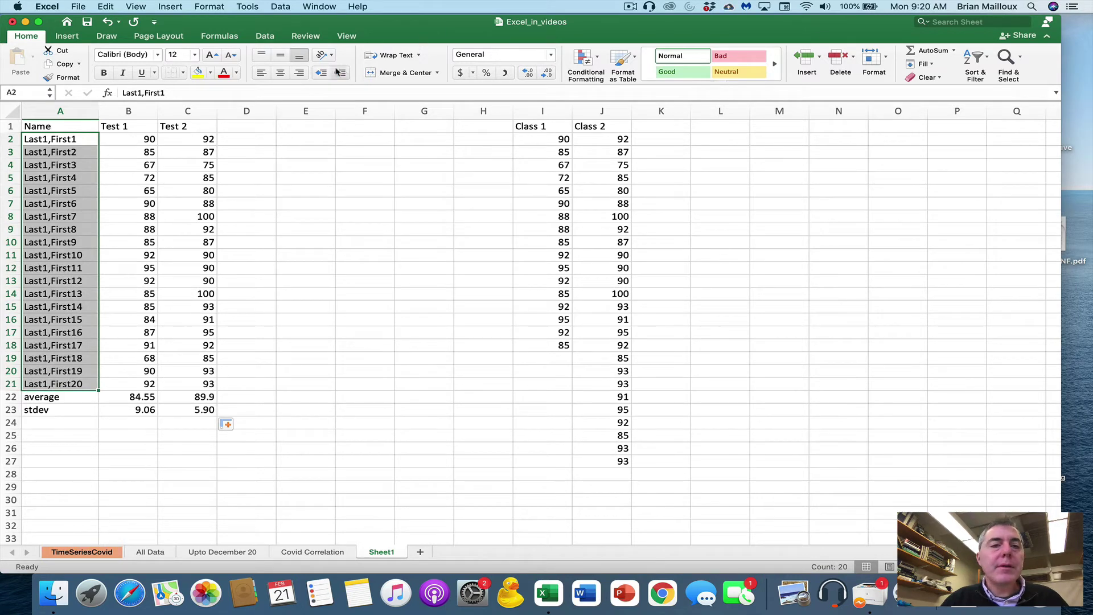
pyautogui.click(275, 6)
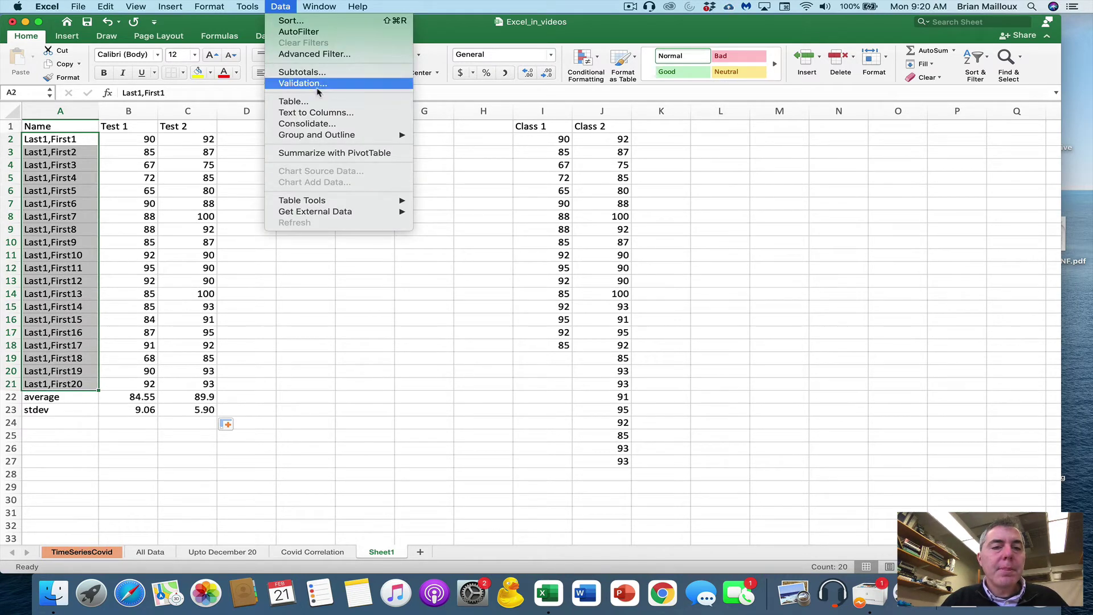
pyautogui.click(330, 114)
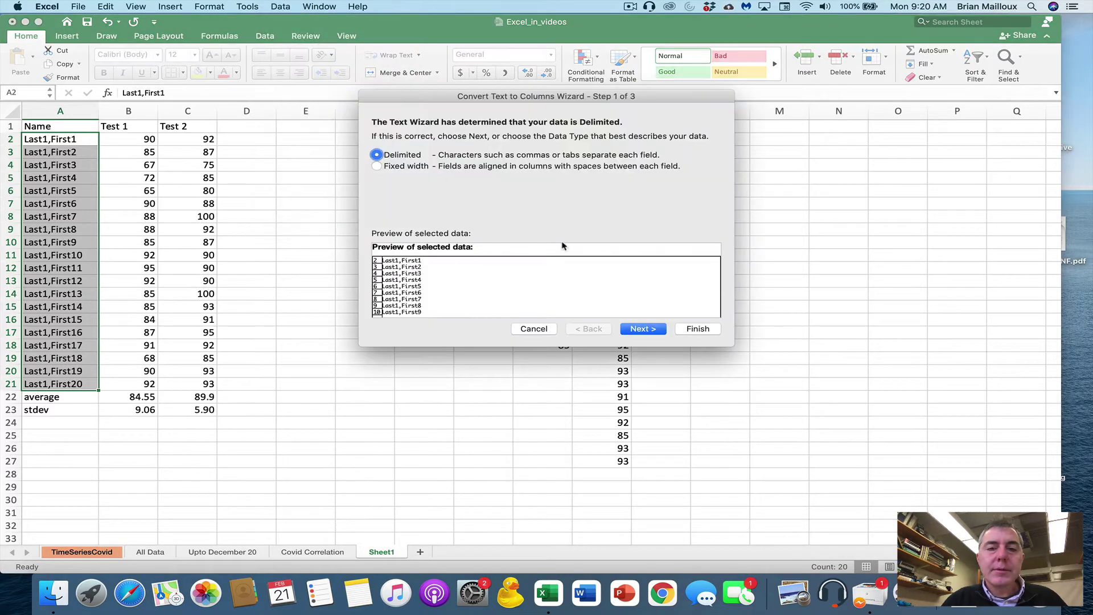
pyautogui.click(642, 329)
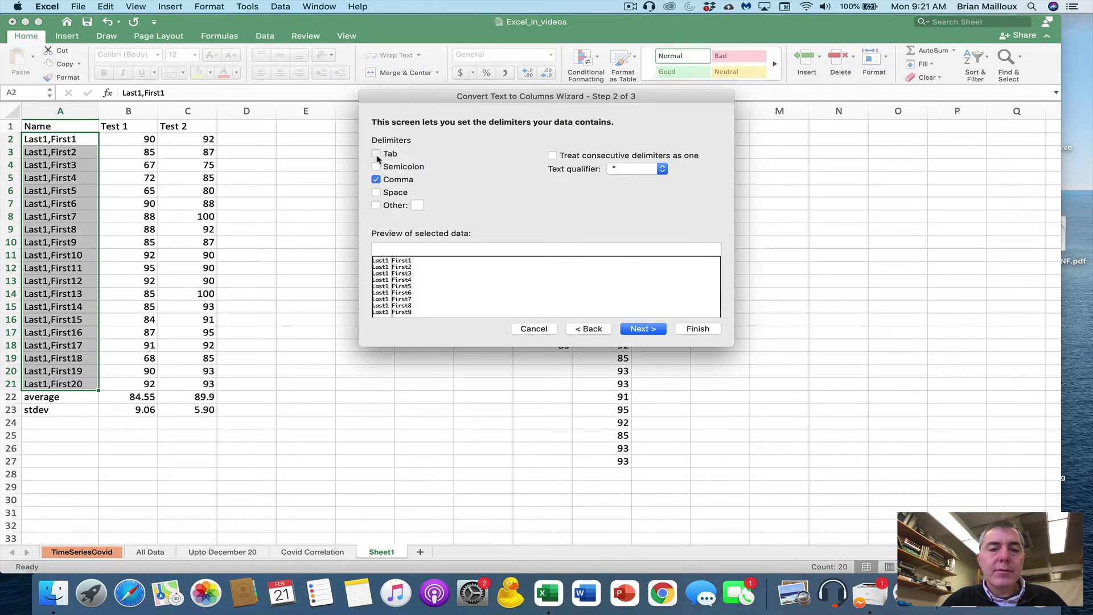
pyautogui.click(376, 179)
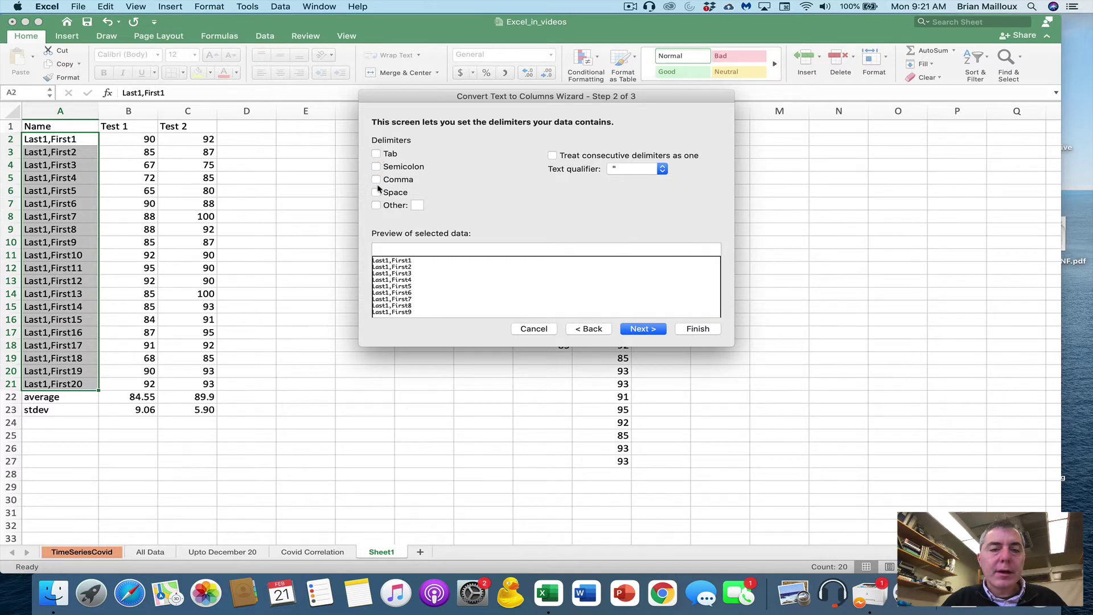
pyautogui.click(376, 180)
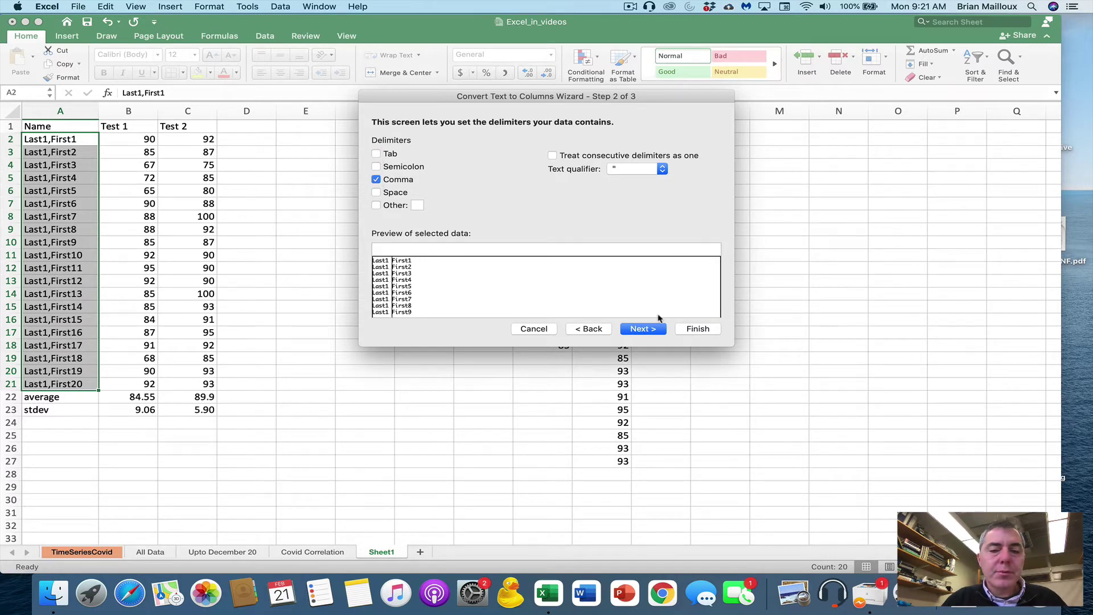
pyautogui.click(642, 329)
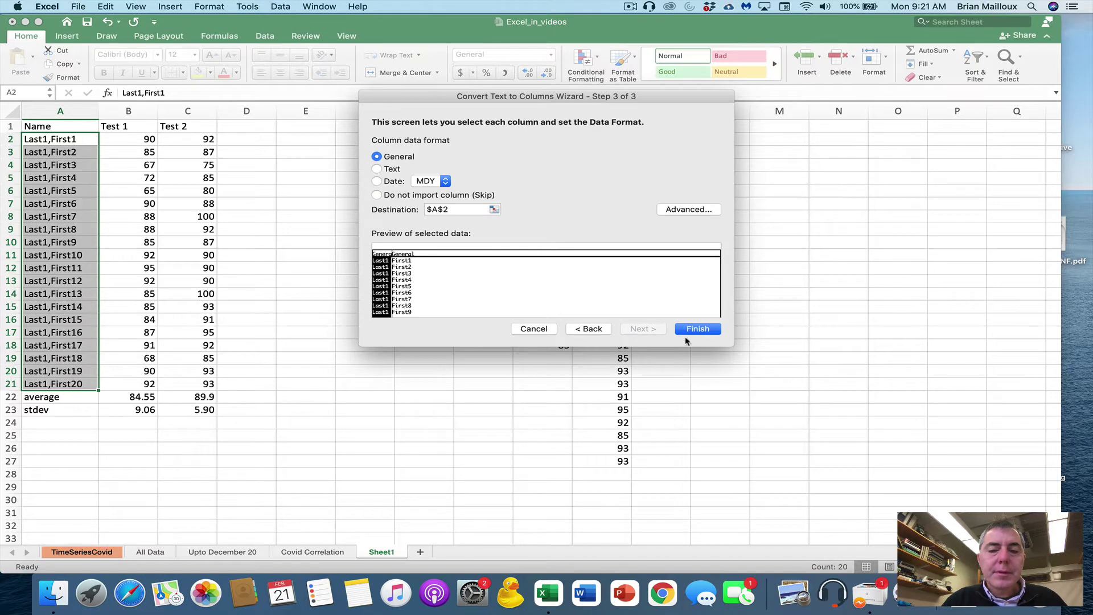
pyautogui.click(711, 333)
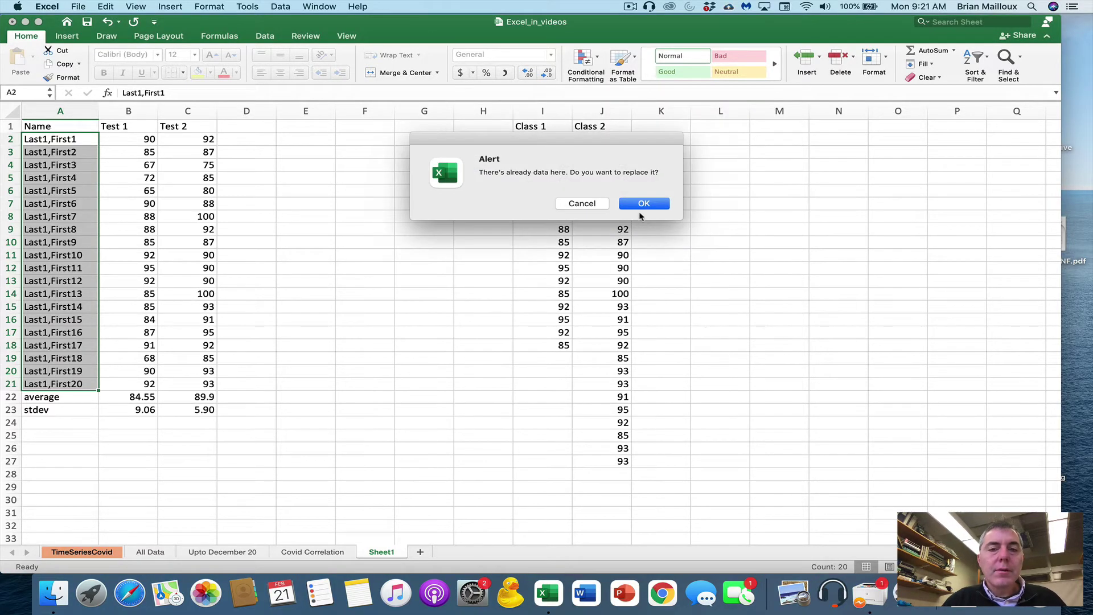
pyautogui.click(583, 204)
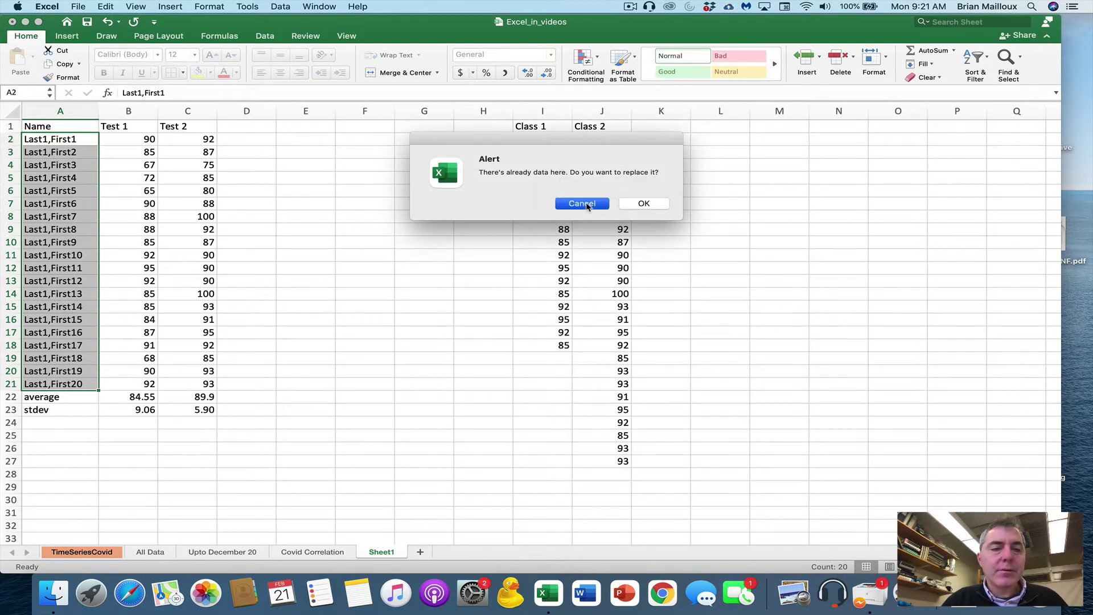
# Insert an empty column before Test 1 and split the names in A2:A21 into two columns using the comma delimiter.
pyautogui.click(129, 110)
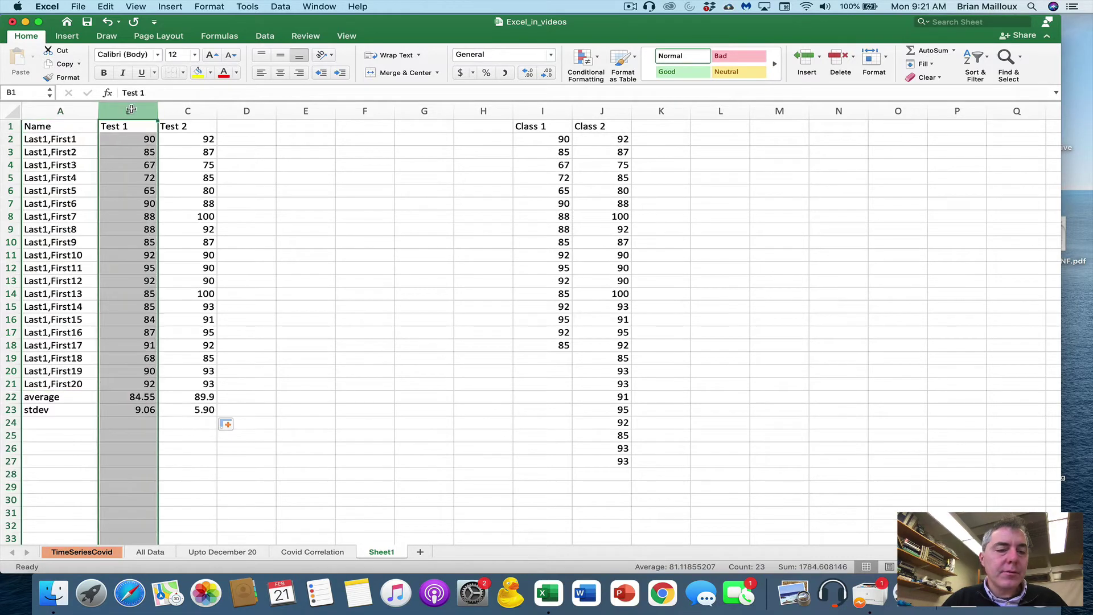
pyautogui.click(804, 57)
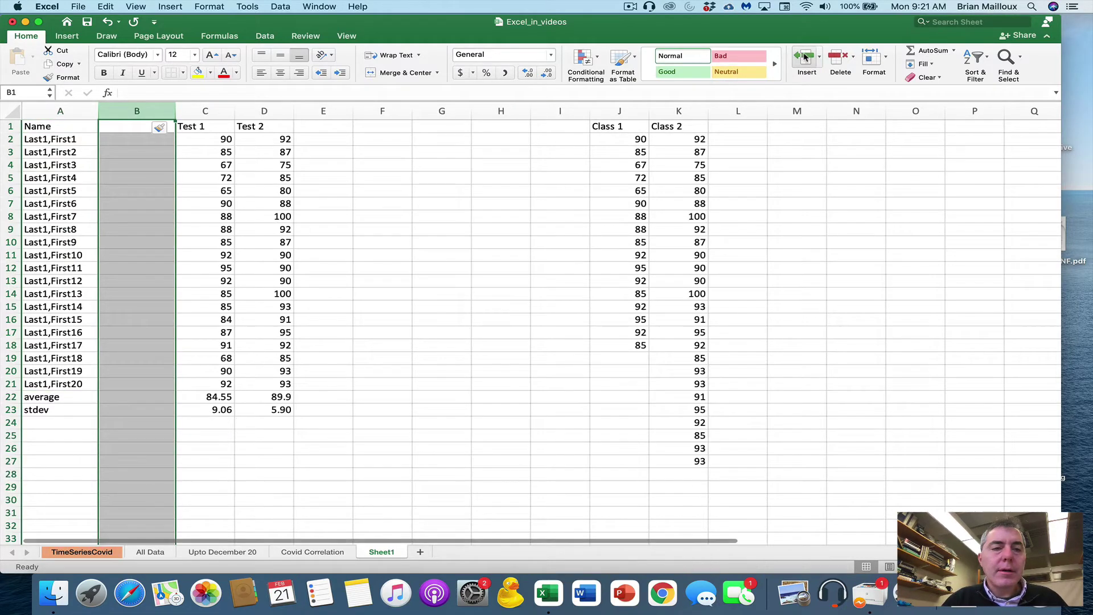
pyautogui.click(51, 138)
pyautogui.moveTo(51, 137); pyautogui.dragTo(57, 383)
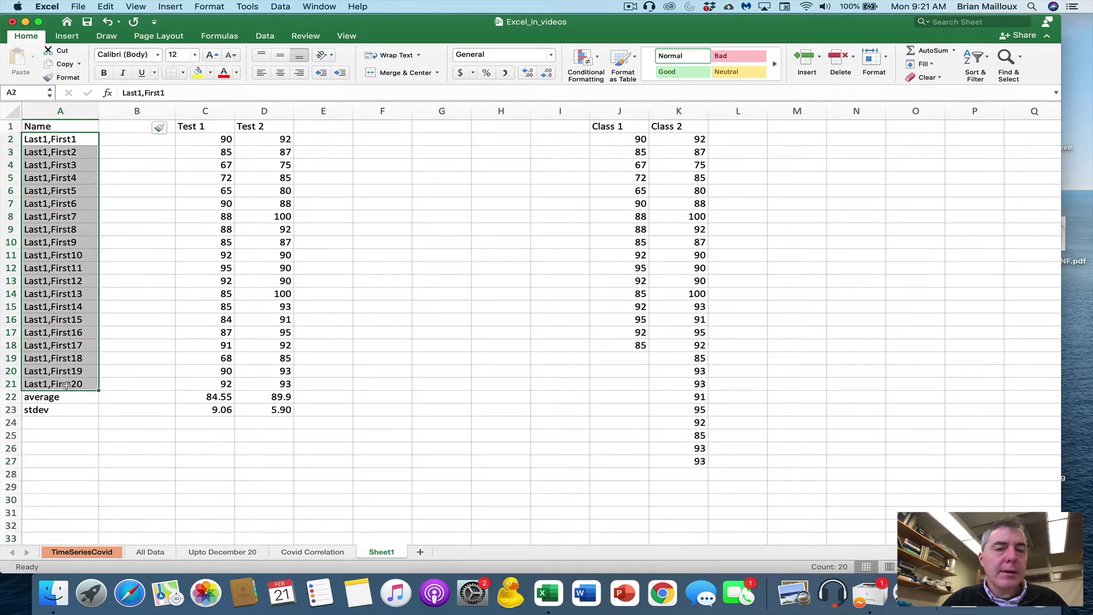
pyautogui.click(280, 7)
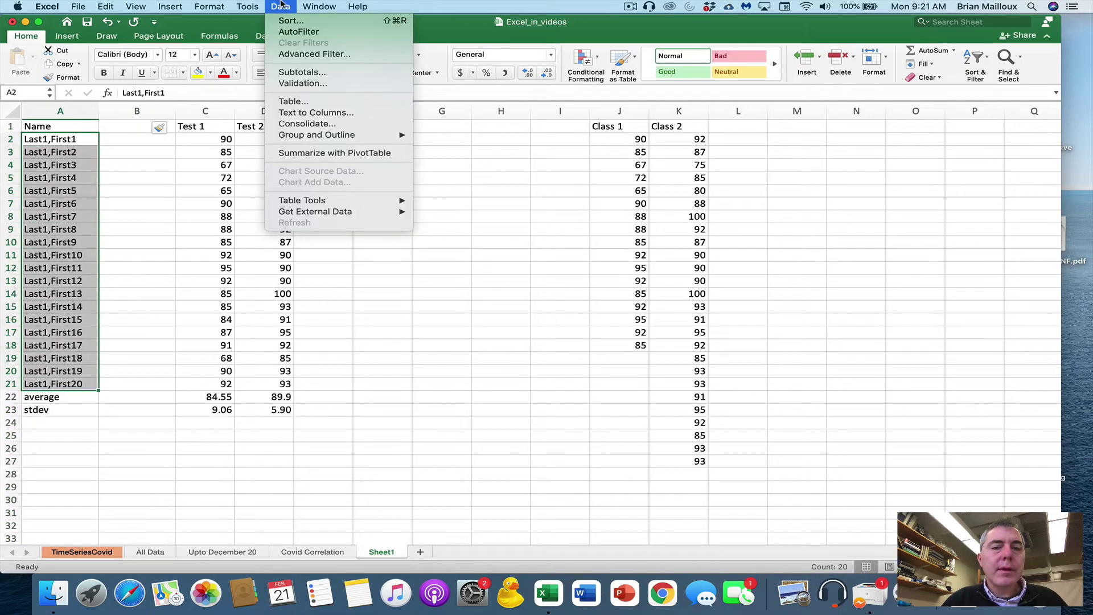
pyautogui.click(308, 114)
pyautogui.click(637, 329)
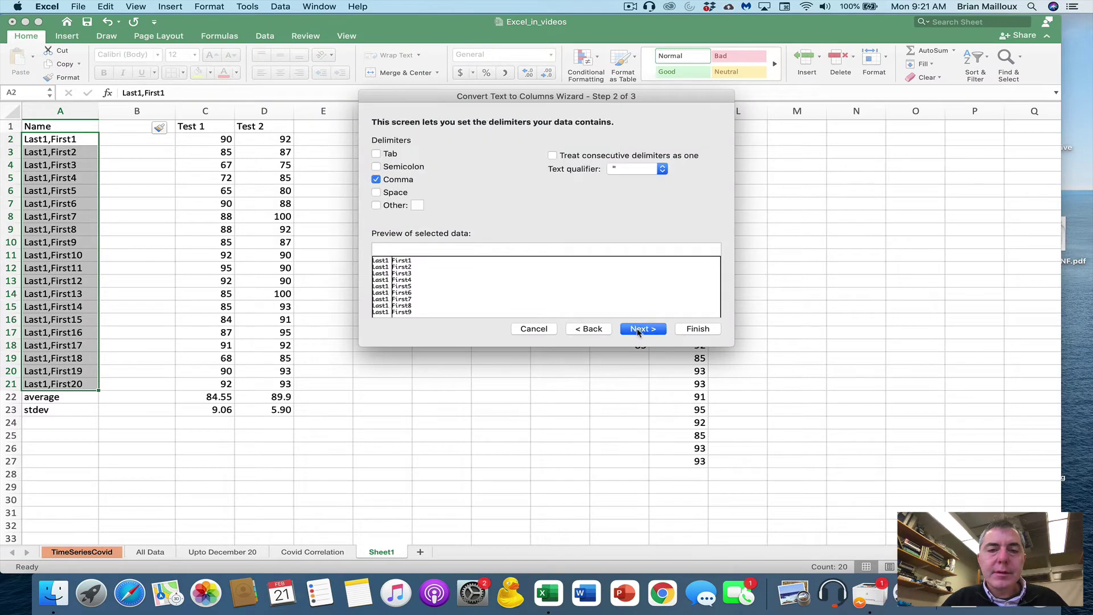
pyautogui.click(640, 331)
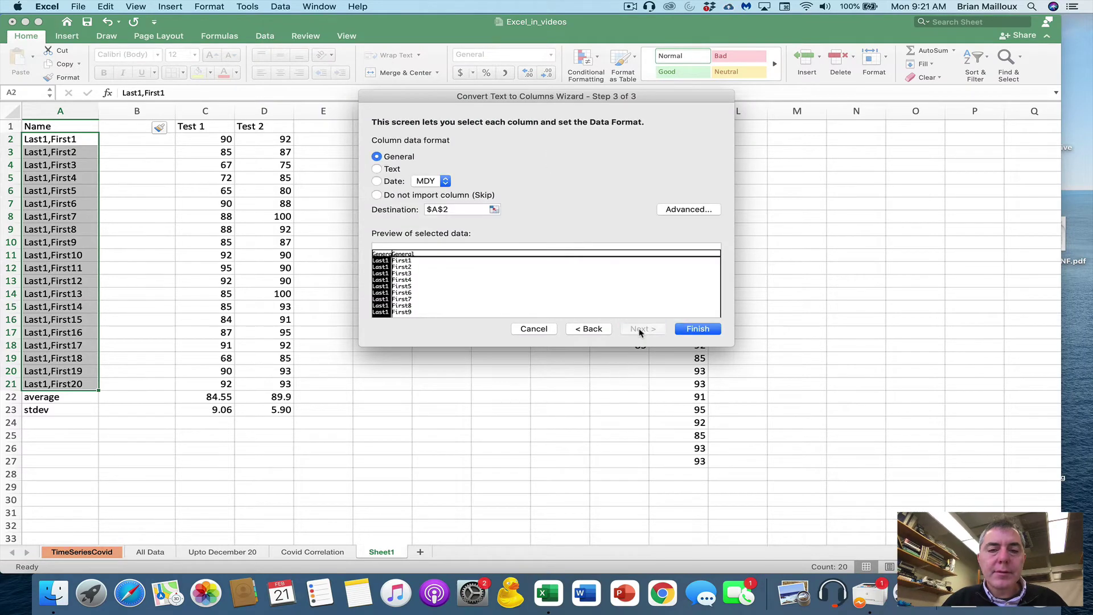
pyautogui.click(697, 330)
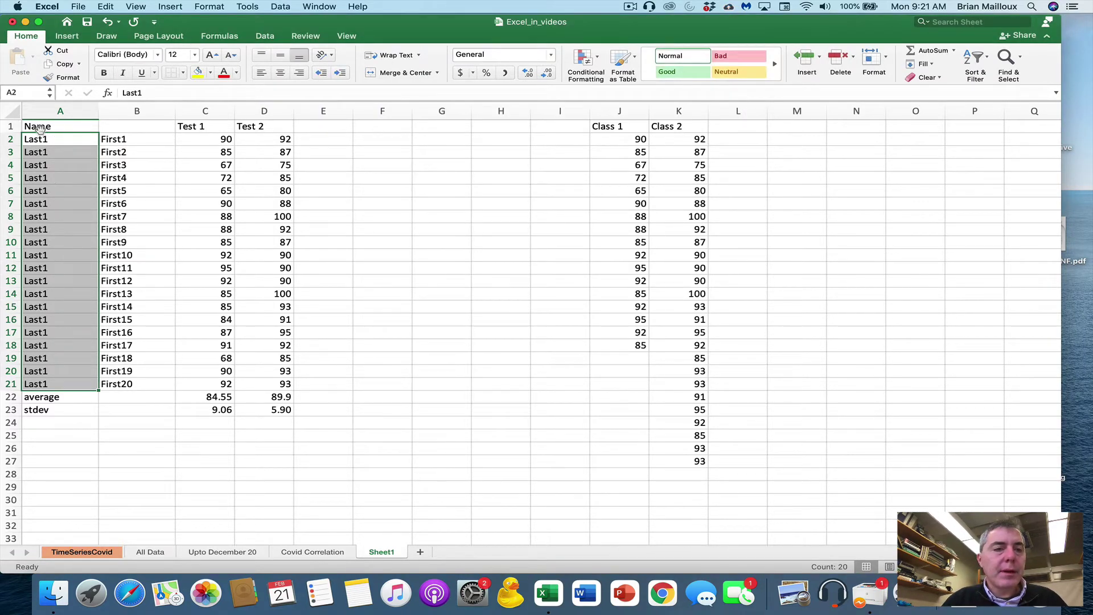
# Rename the header in A1 to "Lastname" and add the header "First name" in B1.
pyautogui.click(40, 128)
pyautogui.write(':LA')
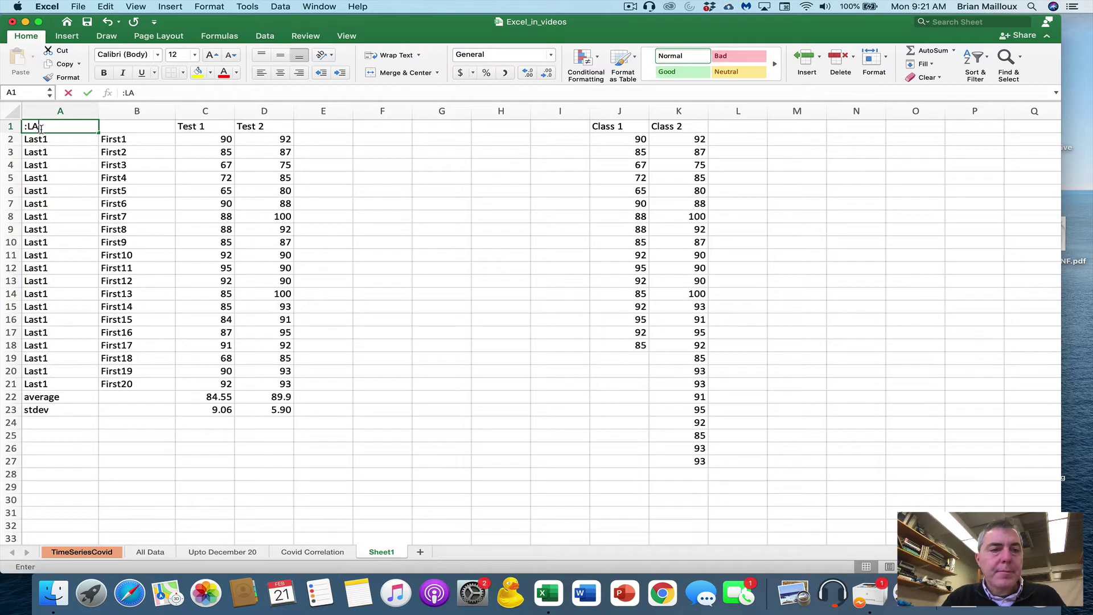
pyautogui.write('sLastname')
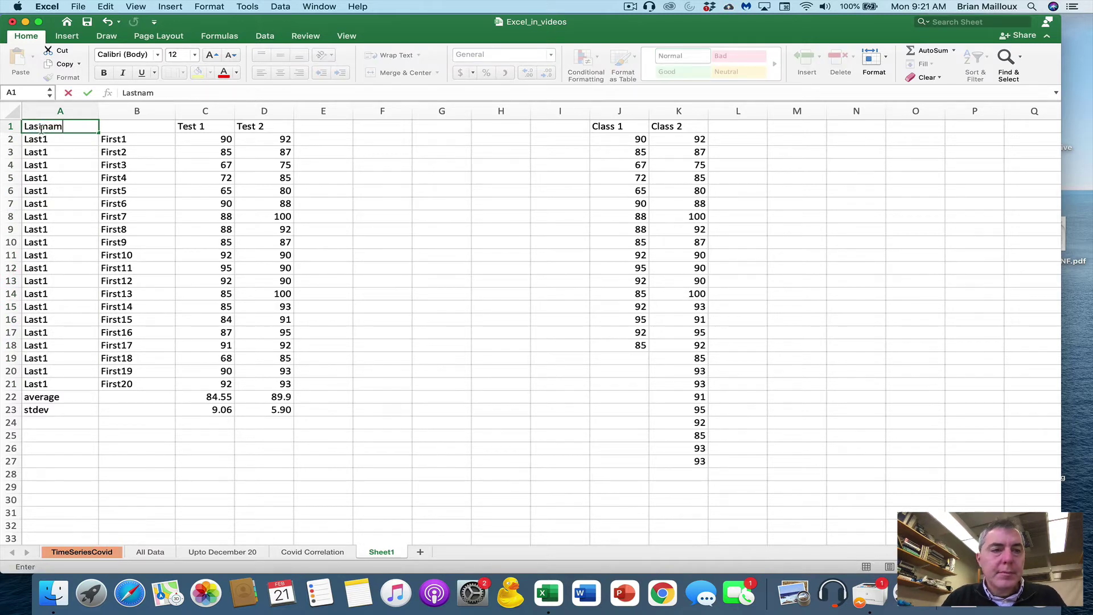
pyautogui.press('Tab')
pyautogui.write('First name')
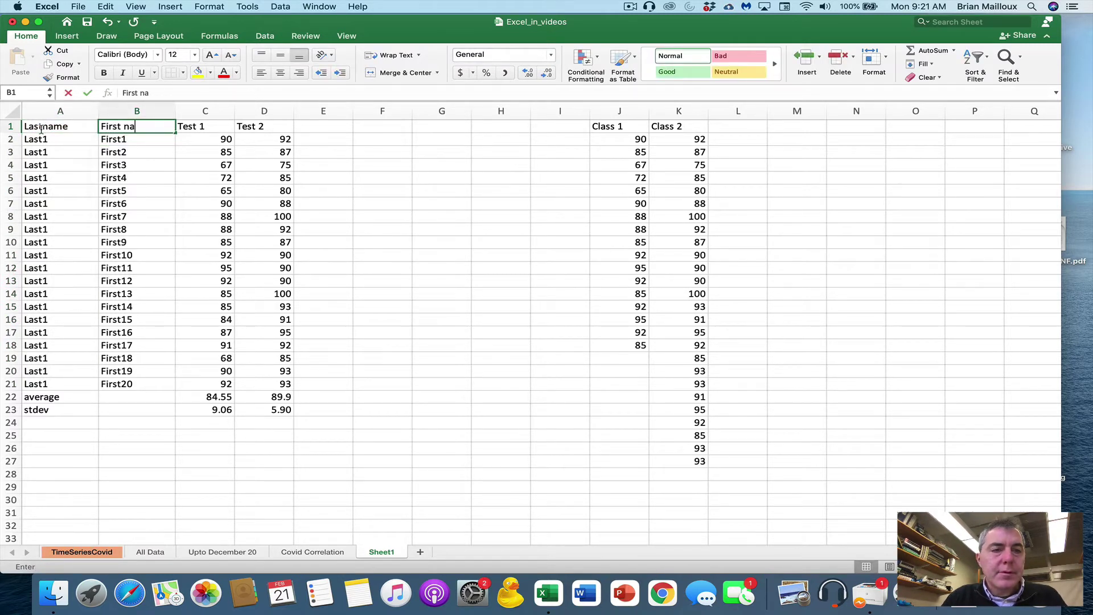
pyautogui.press('Return')
# Move the average and stdev labels to B22:B23 and add a bottom border beneath the last student row, A21:D21.
pyautogui.moveTo(45, 399); pyautogui.dragTo(279, 395)
pyautogui.click(129, 383)
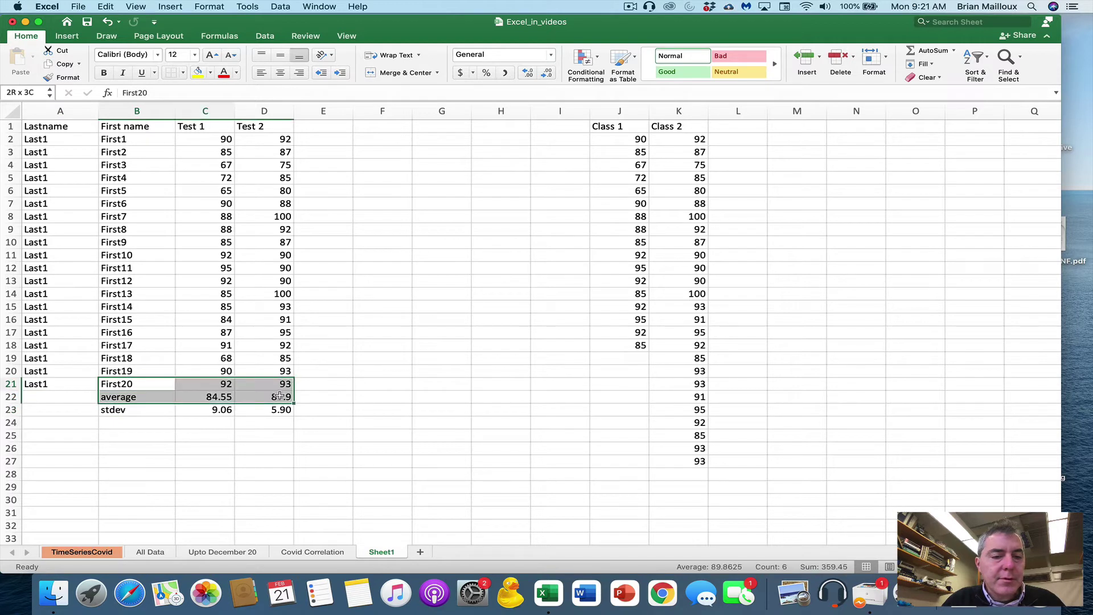
pyautogui.moveTo(50, 384); pyautogui.dragTo(284, 385)
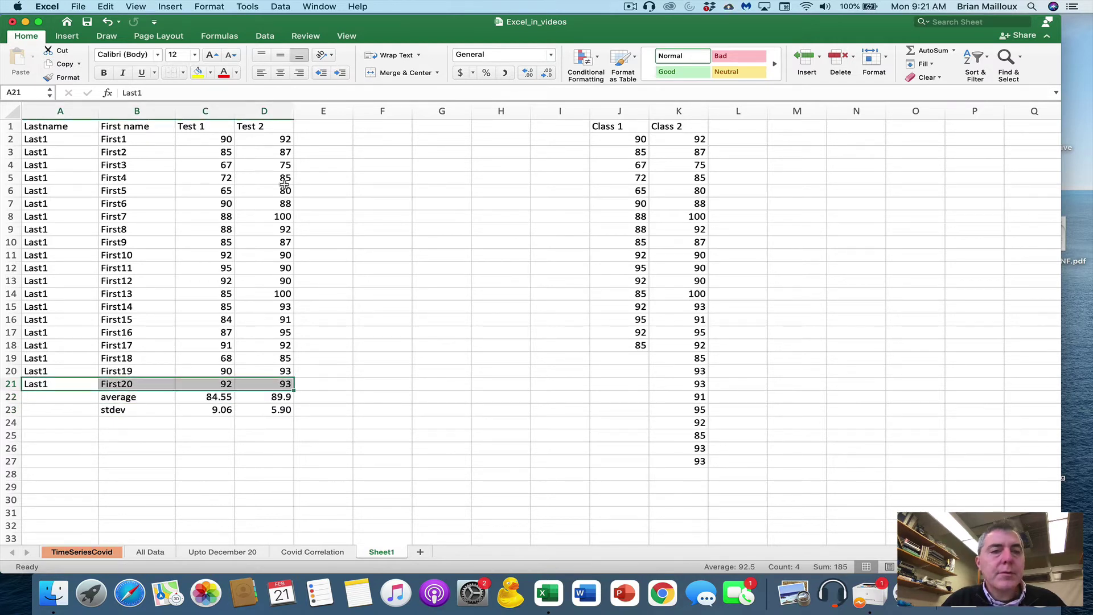
pyautogui.click(183, 76)
pyautogui.click(187, 103)
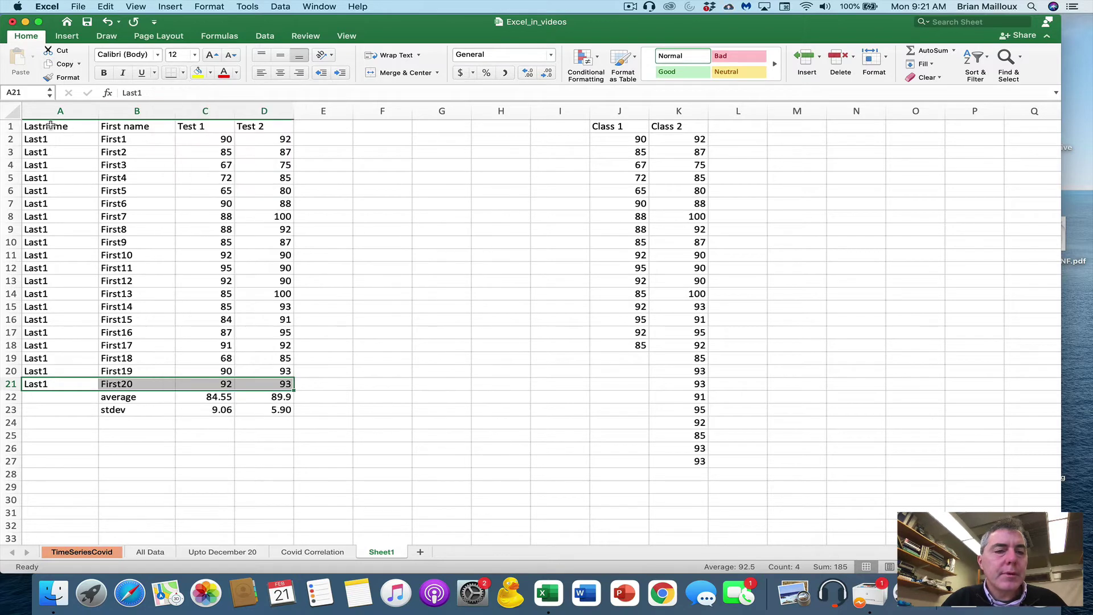
# Add a bottom border beneath the column headers in A1:D1.
pyautogui.moveTo(51, 125); pyautogui.dragTo(262, 117)
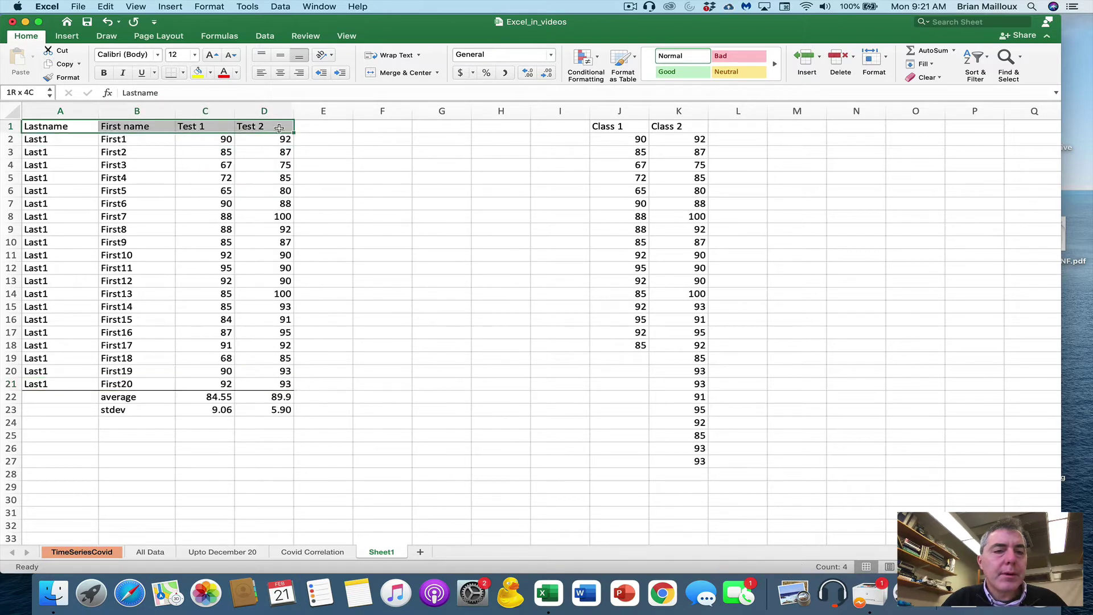
pyautogui.click(169, 76)
pyautogui.click(206, 254)
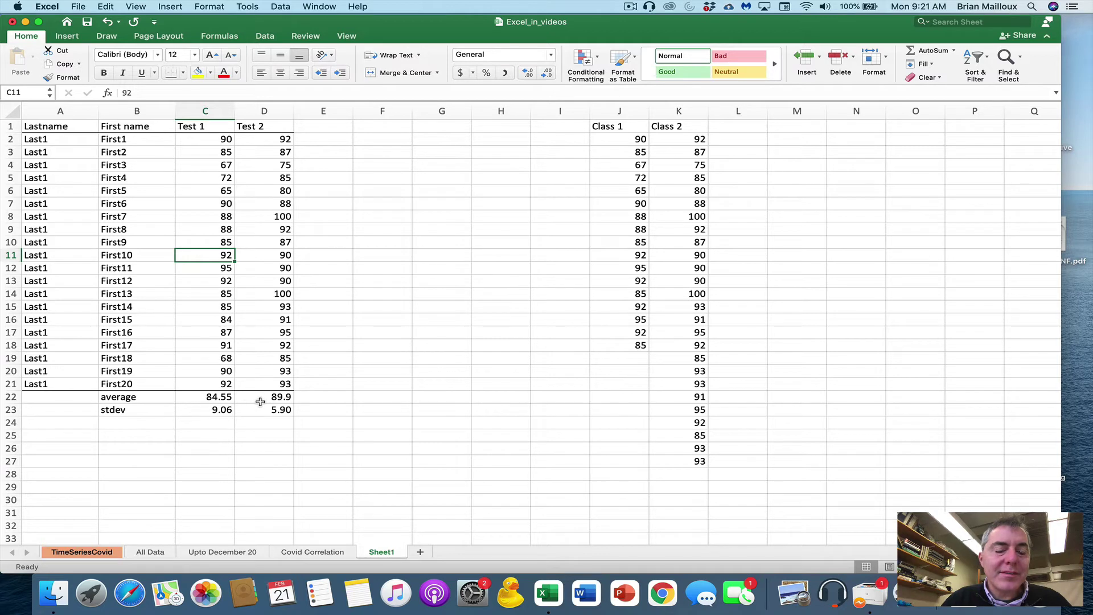
# Add the row label "ttest" in B24 below the stdev label.
pyautogui.click(139, 414)
pyautogui.click(139, 424)
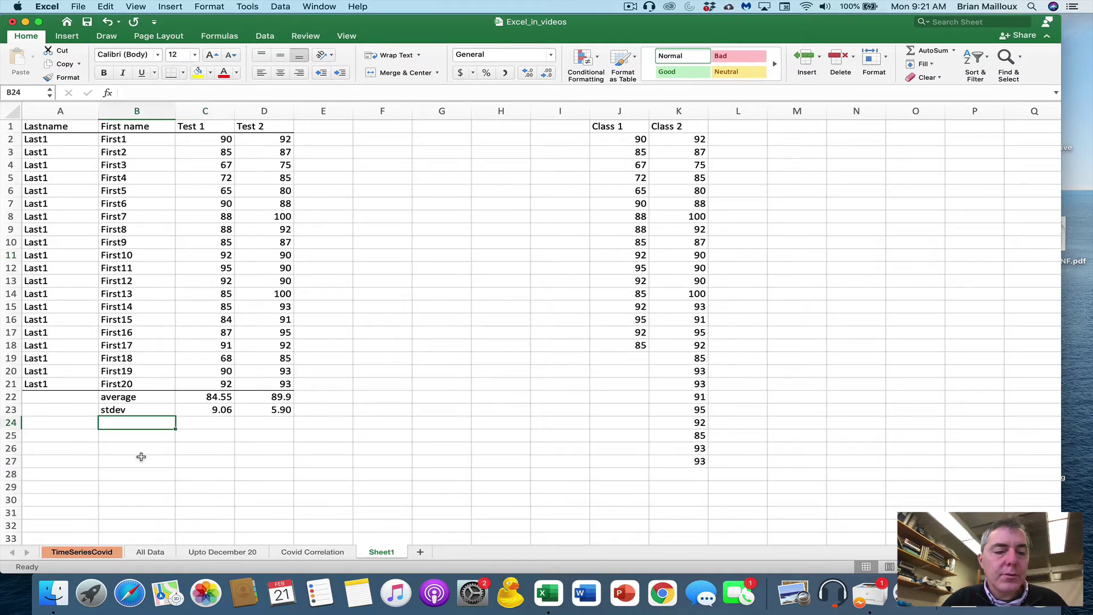
pyautogui.write('ttest')
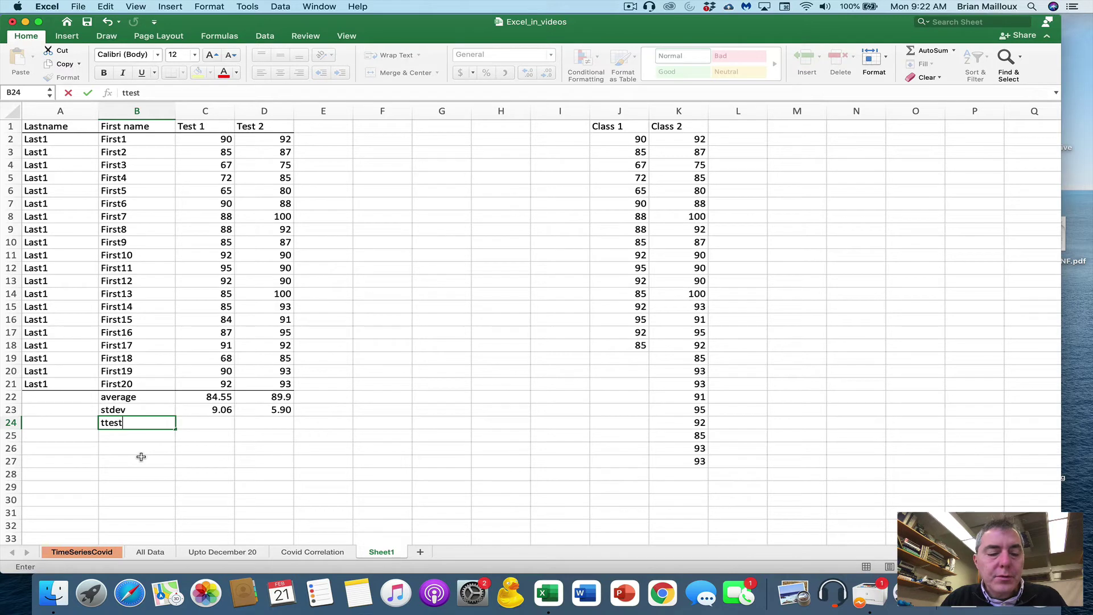
pyautogui.press('Tab')
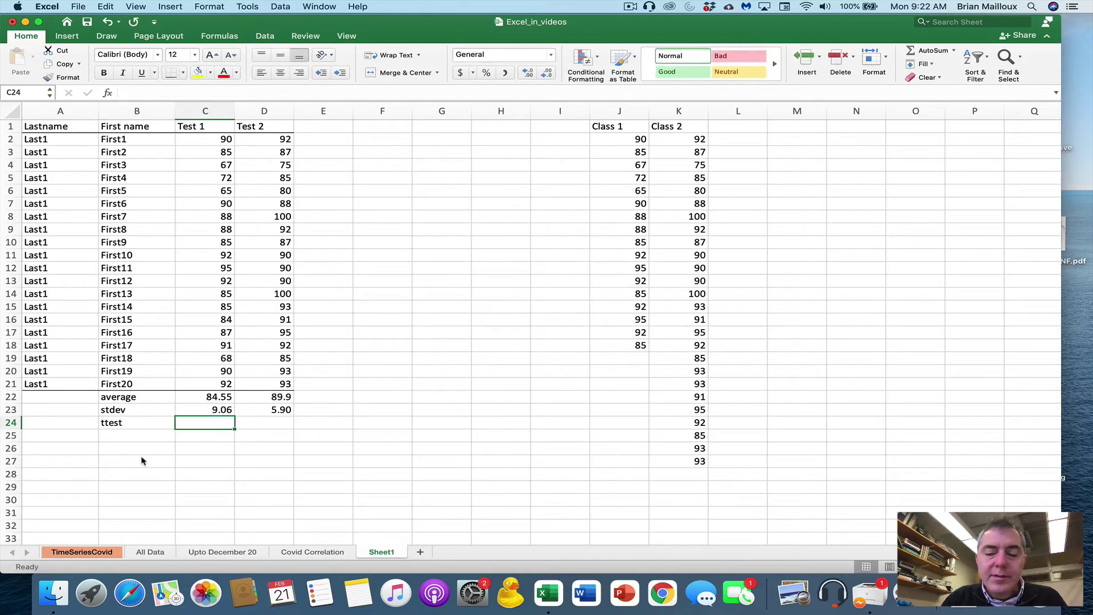
# Start a TTEST formula in C24 and open the function's help article to review its syntax and arguments.
pyautogui.write('=ttest')
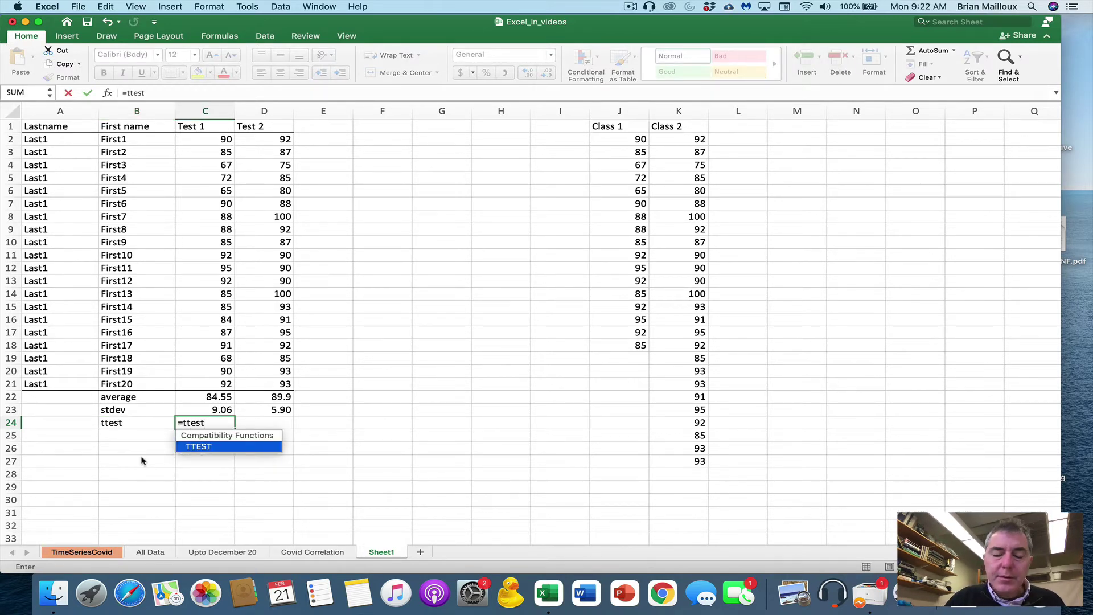
pyautogui.press('Return')
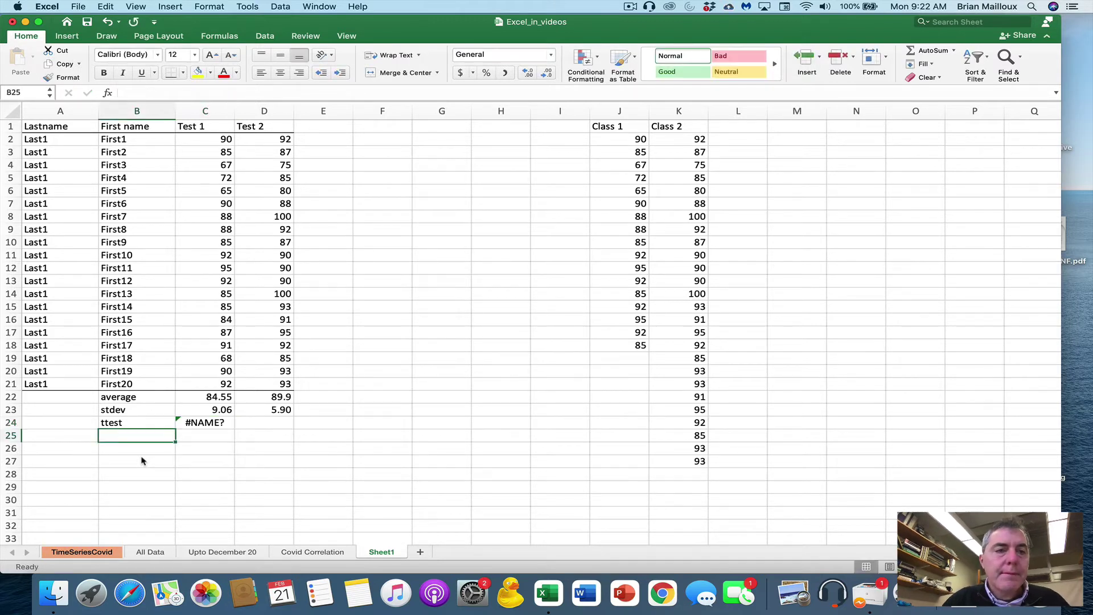
pyautogui.click(143, 93)
pyautogui.press('BackSpace')
pyautogui.press('BackSpace')
pyautogui.press('BackSpace')
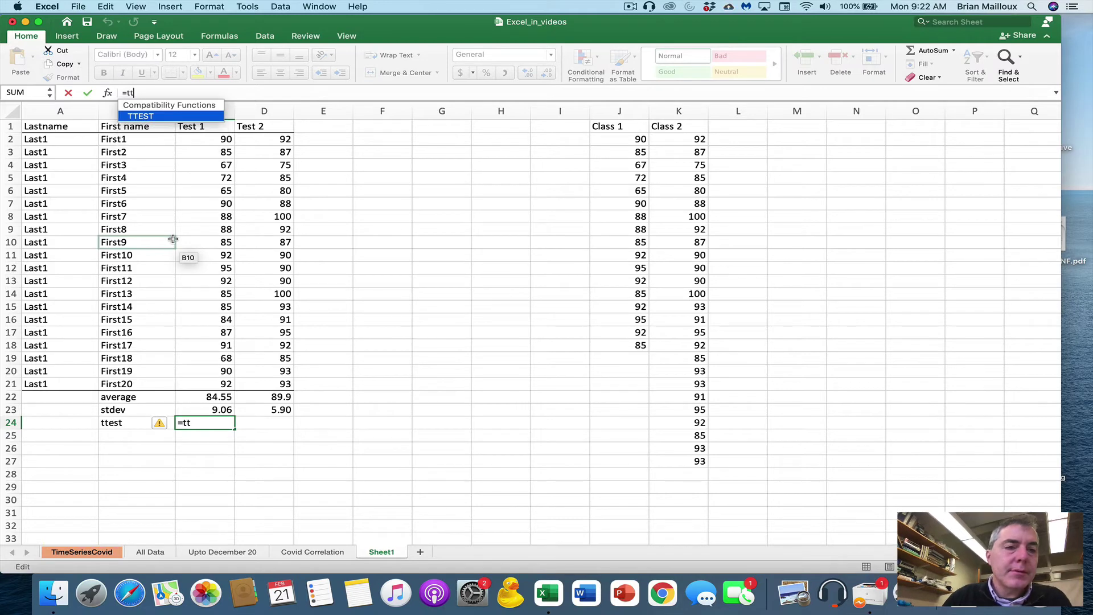
pyautogui.doubleClick(147, 116)
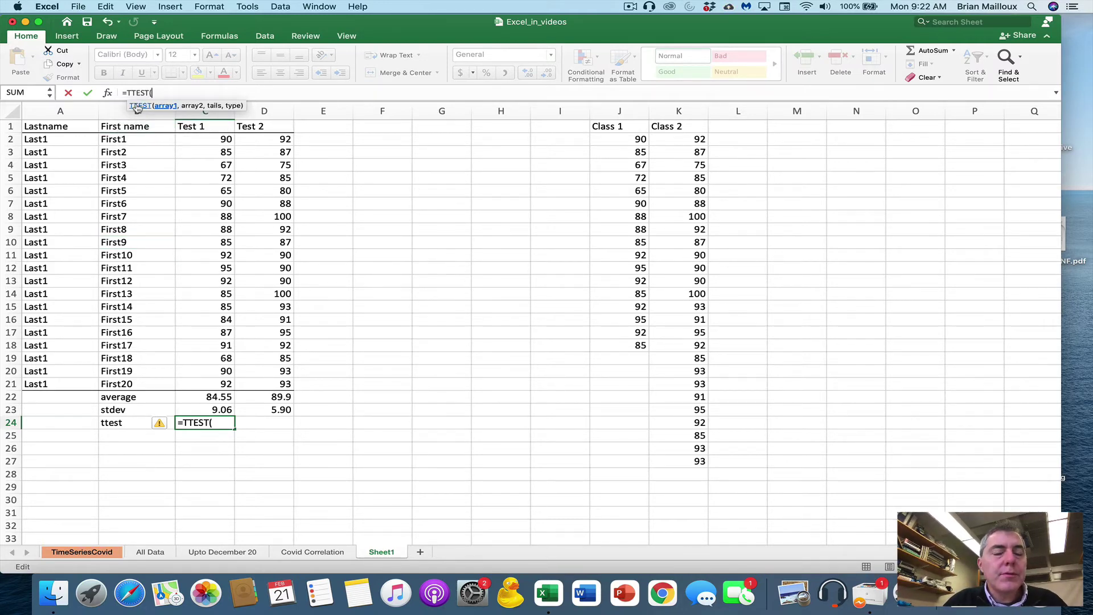
pyautogui.click(138, 106)
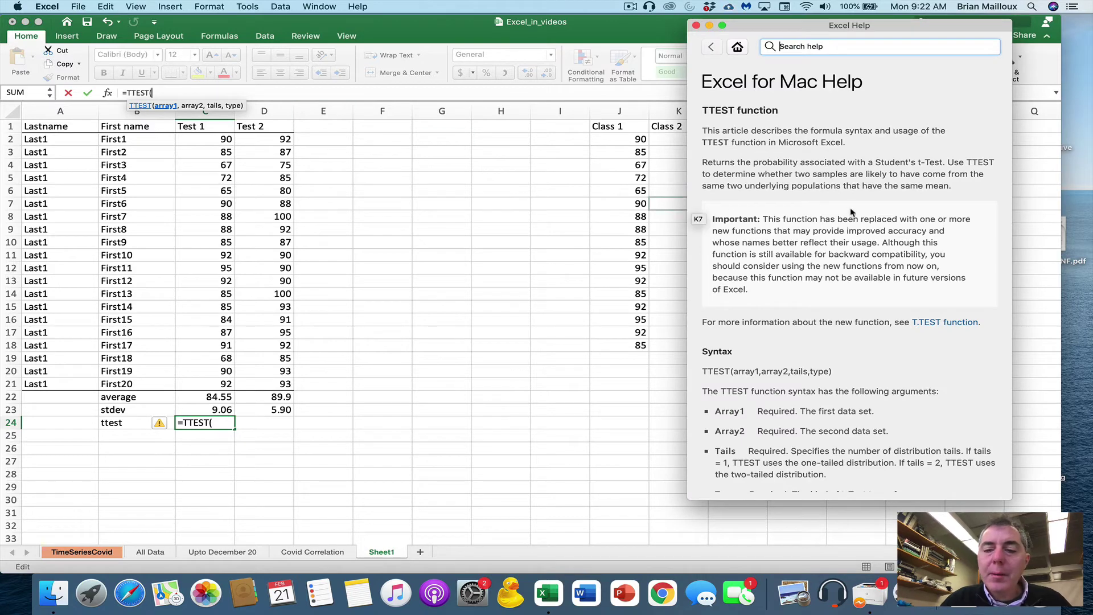
pyautogui.scroll(-5, 850, 212)
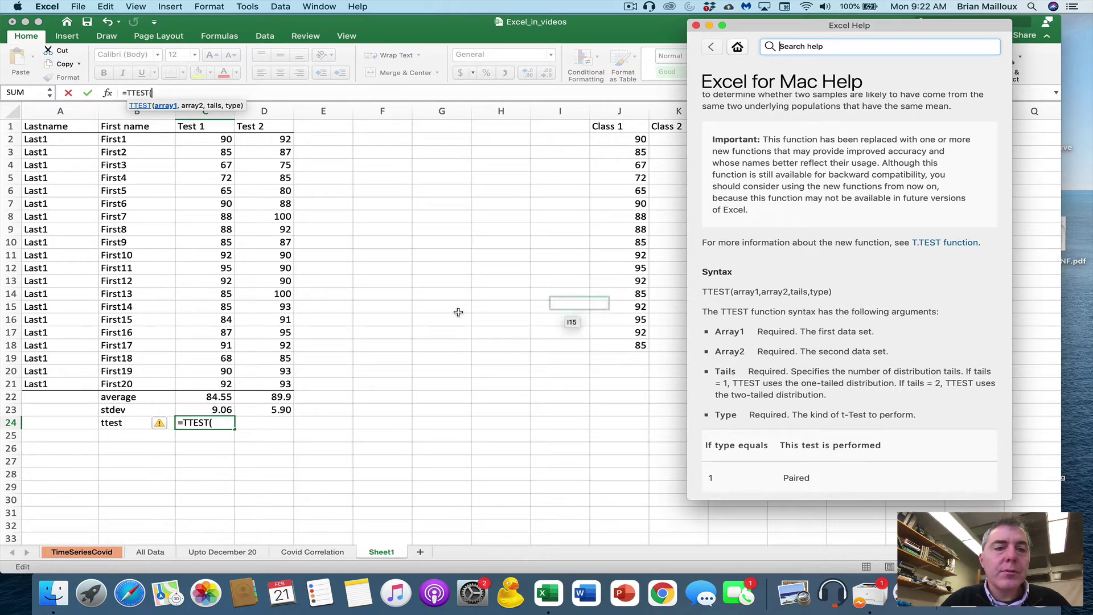
# Set the Test 1 scores C2:C21 and the Test 2 scores D2:D21 as the two arrays of the TTEST formula.
pyautogui.click(212, 140)
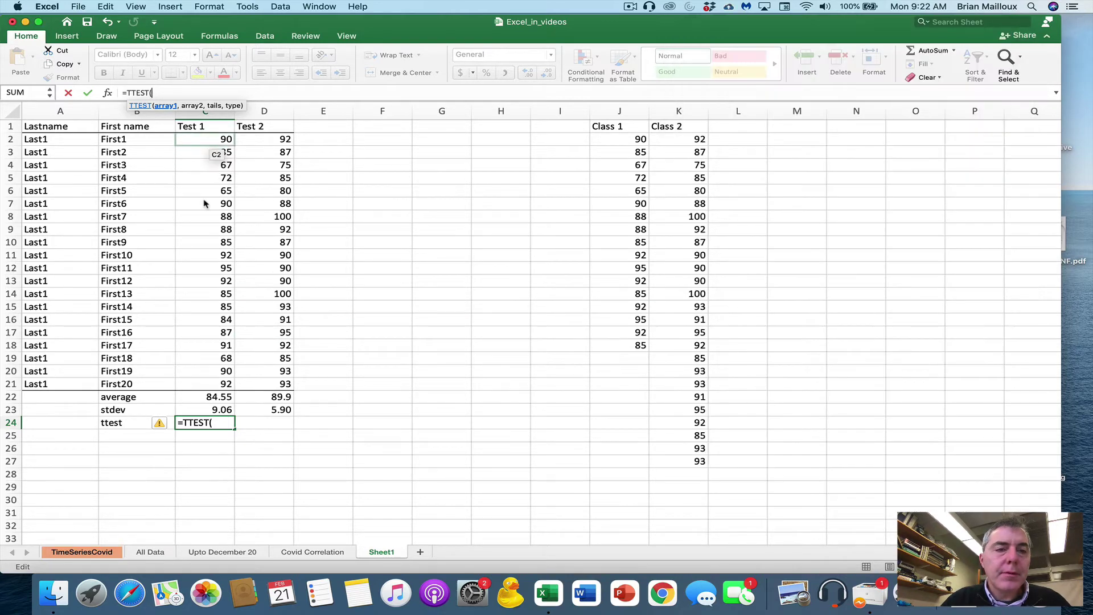
pyautogui.moveTo(214, 141); pyautogui.dragTo(215, 384)
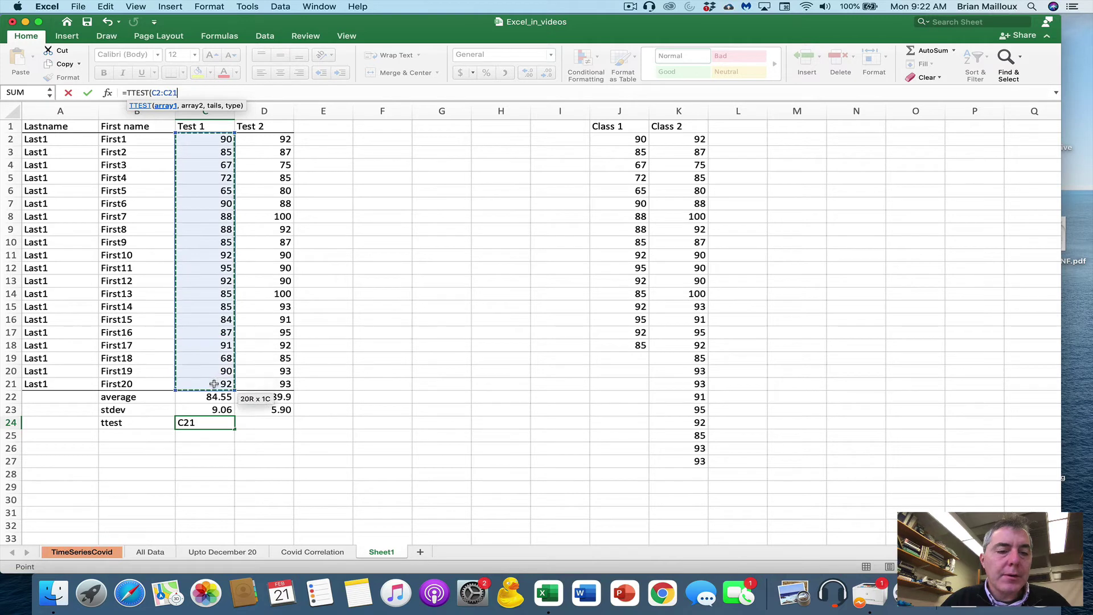
pyautogui.write(',')
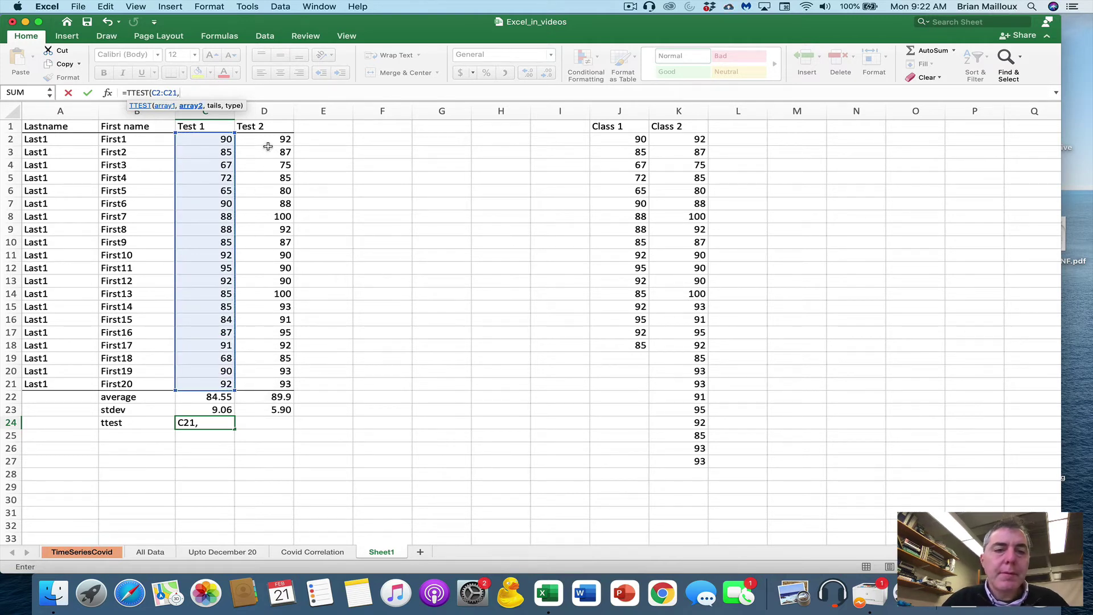
pyautogui.moveTo(268, 140); pyautogui.dragTo(268, 379)
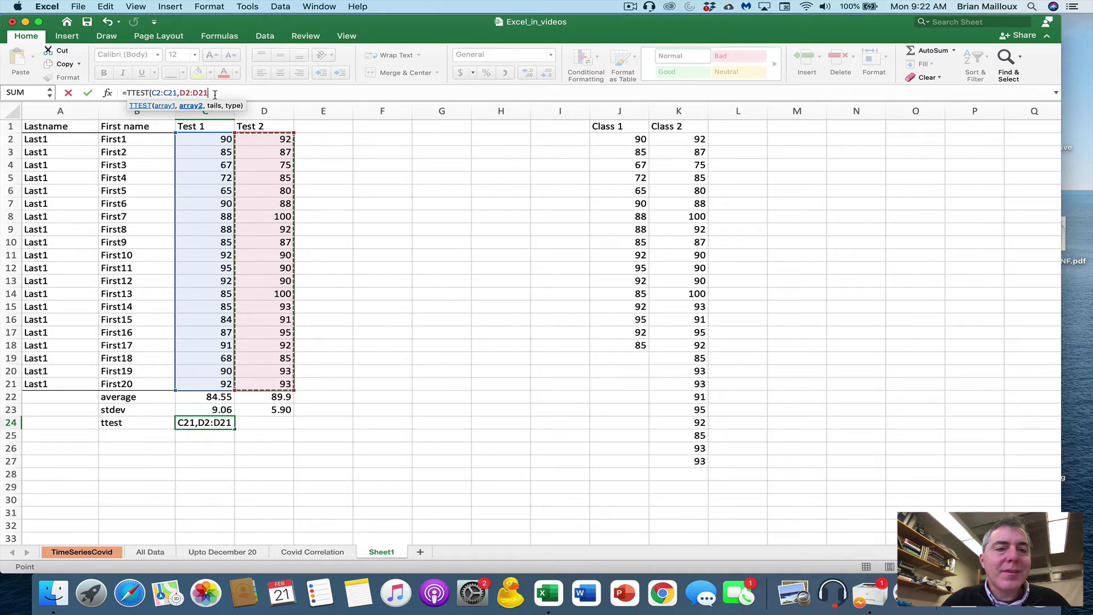
pyautogui.write(',')
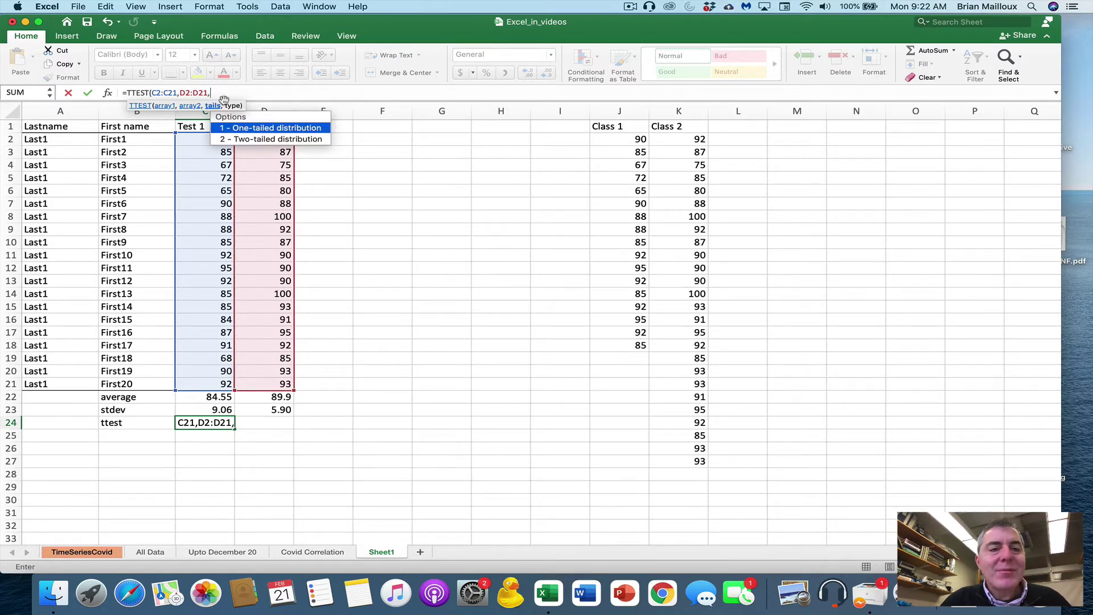
# Consult the TTEST help again and complete the formula in C24 with tails 2 and type 1 (Paired).
pyautogui.click(140, 106)
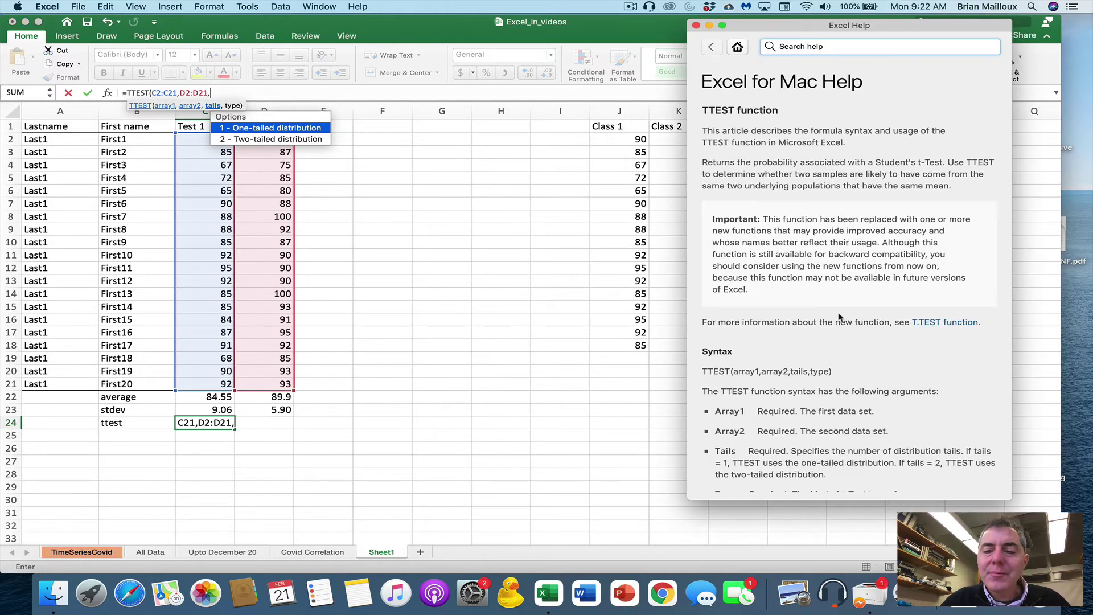
pyautogui.scroll(-5, 851, 319)
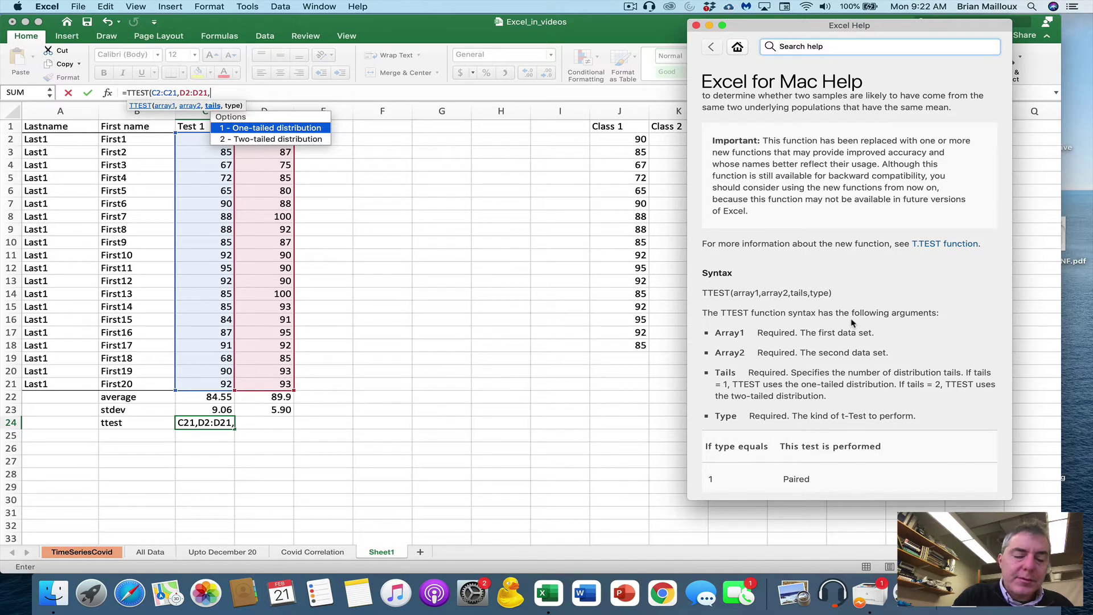
pyautogui.write('22')
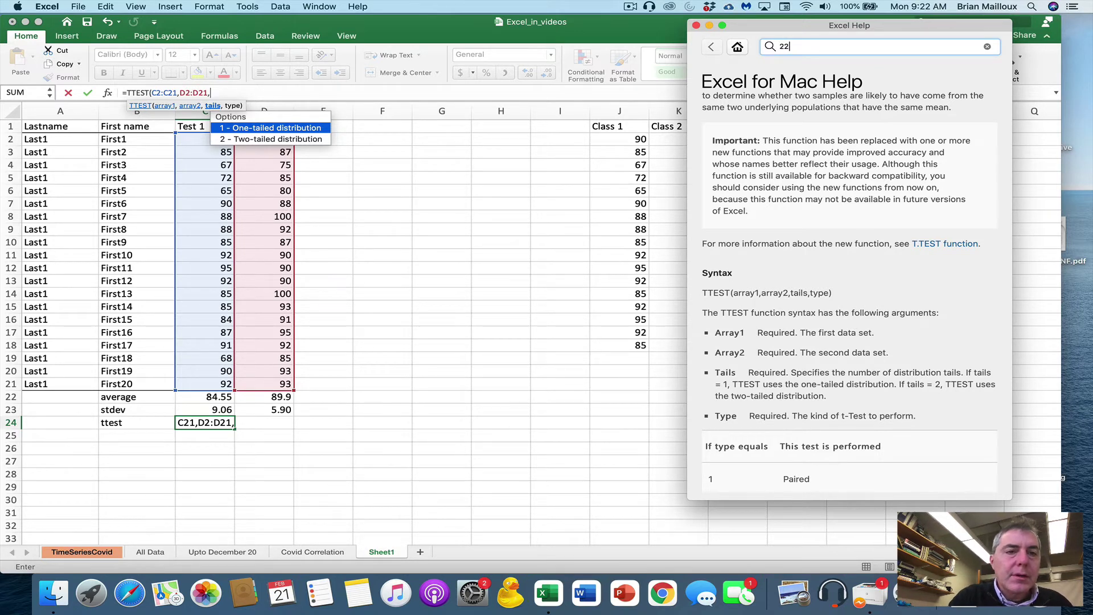
pyautogui.press('BackSpace')
pyautogui.press('BackSpace')
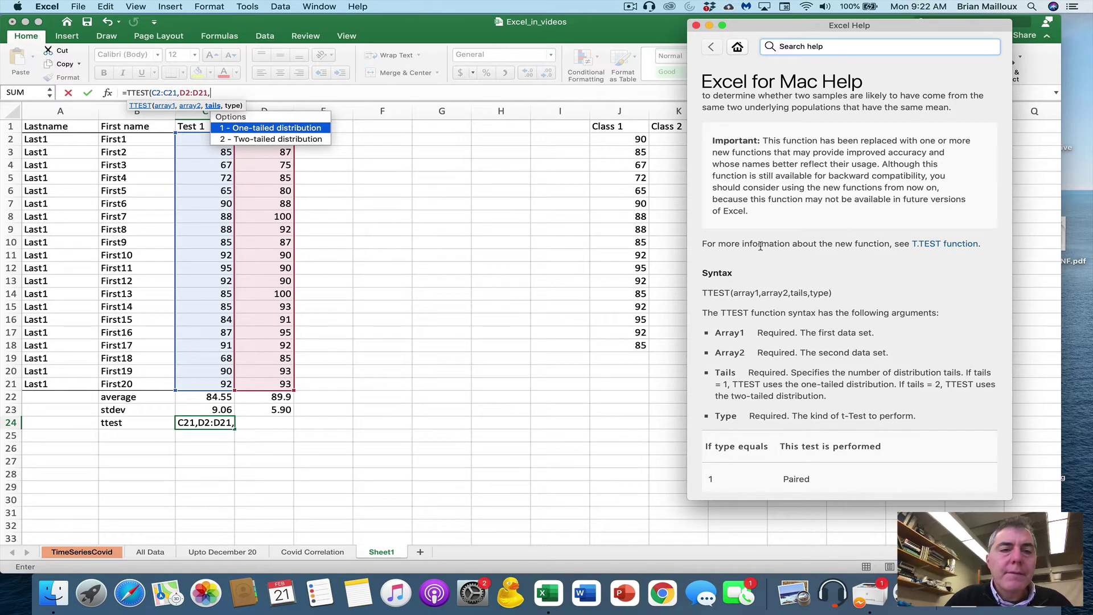
pyautogui.write('2')
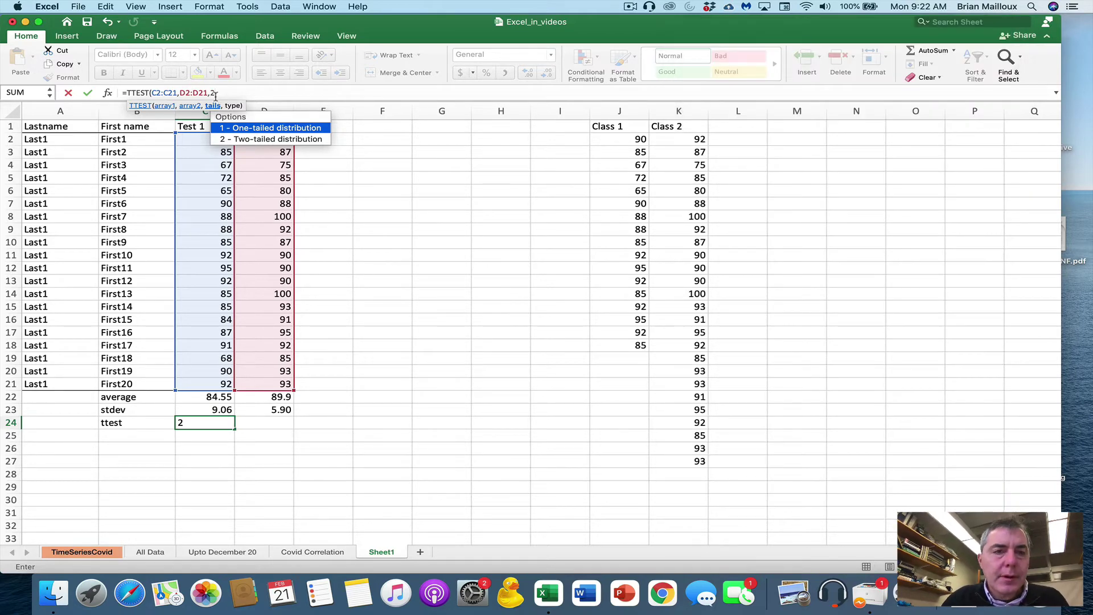
pyautogui.write(',')
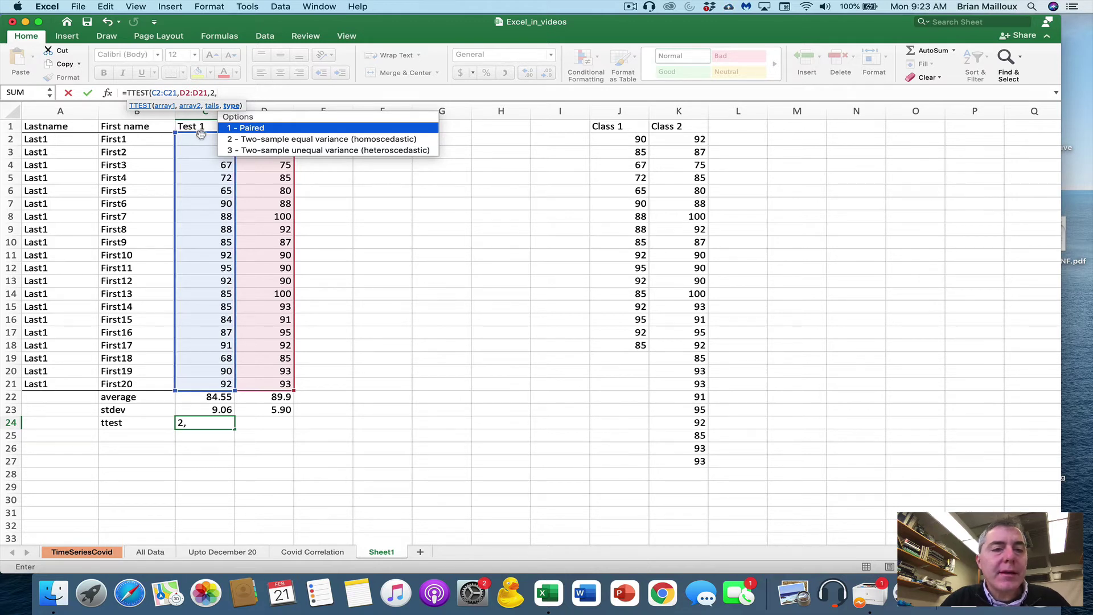
pyautogui.doubleClick(259, 128)
pyautogui.write(')')
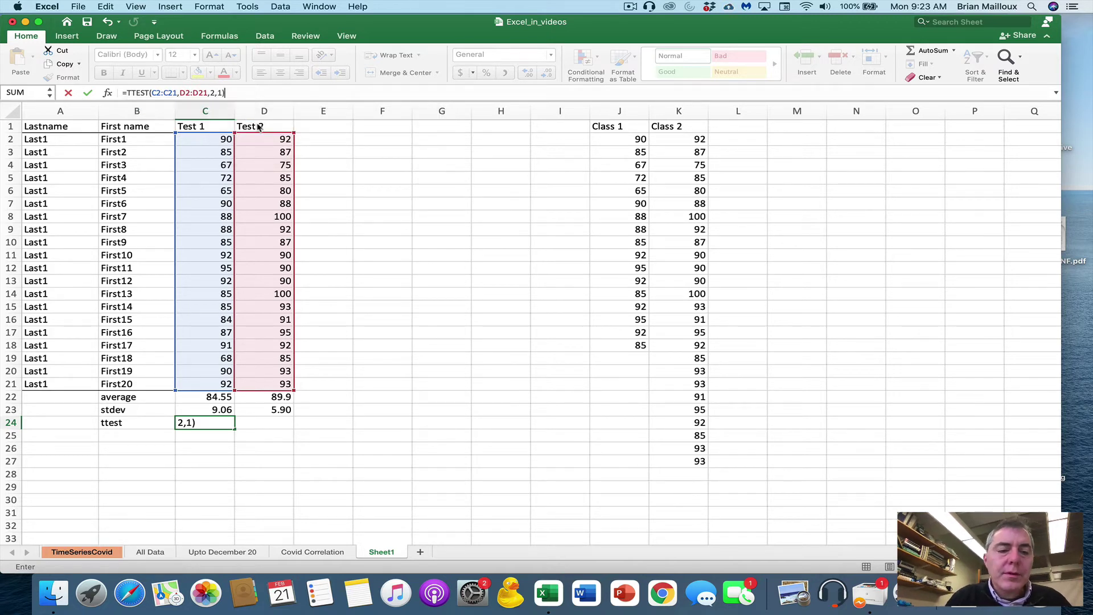
pyautogui.press('Return')
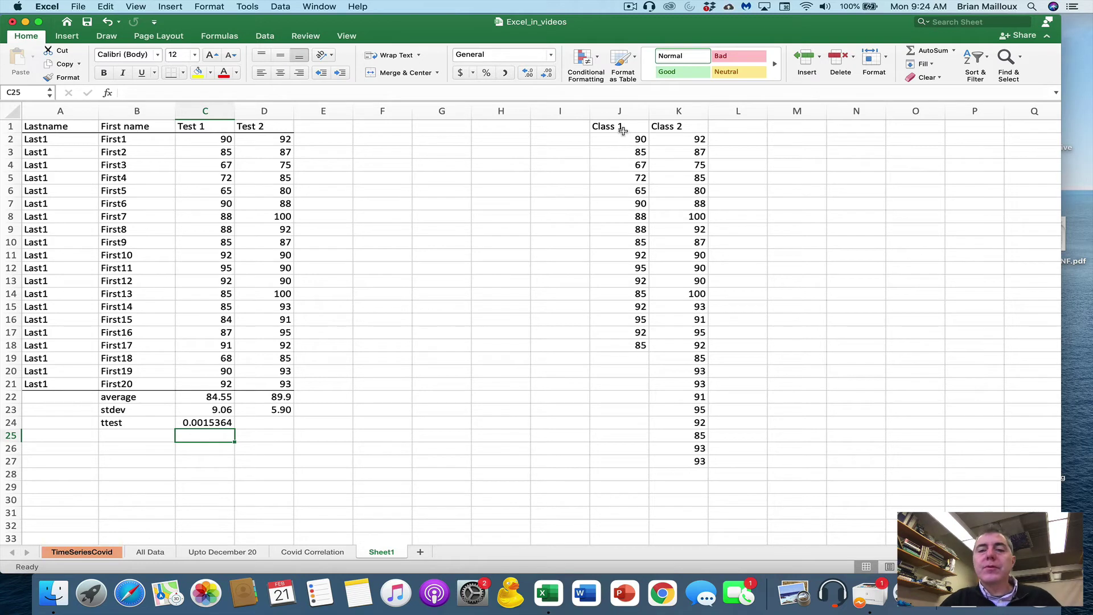
pyautogui.moveTo(622, 130); pyautogui.dragTo(610, 320)
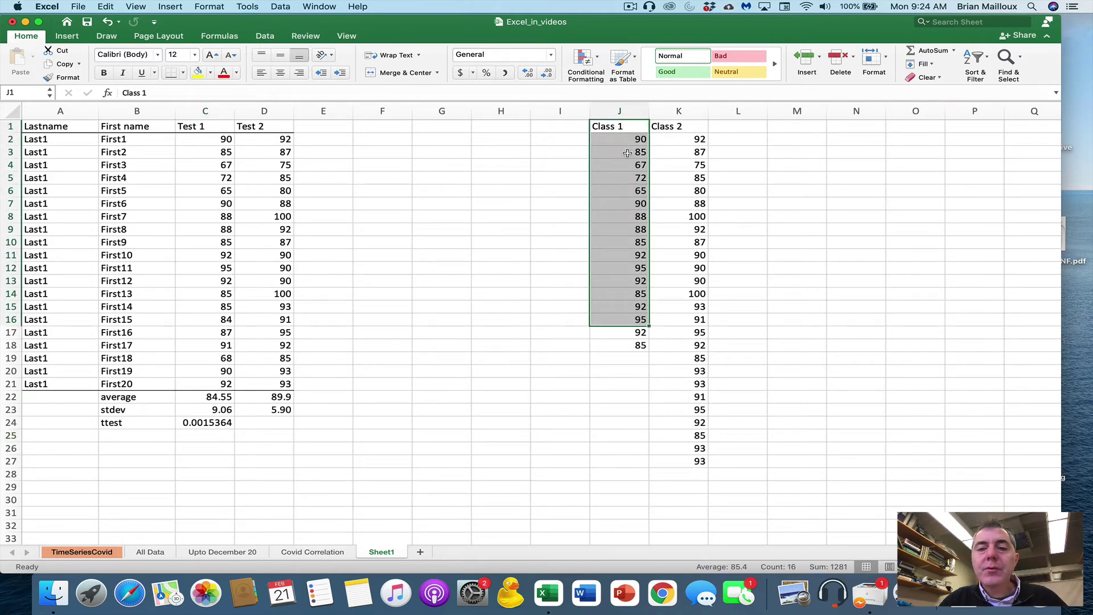
pyautogui.click(642, 169)
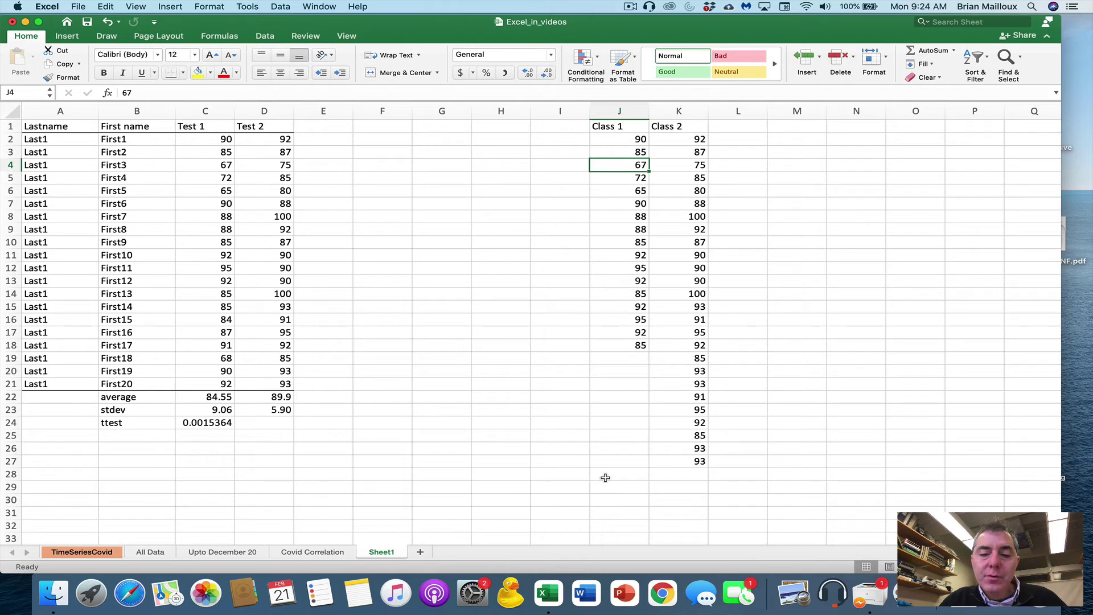
pyautogui.click(599, 458)
pyautogui.moveTo(598, 459); pyautogui.dragTo(688, 452)
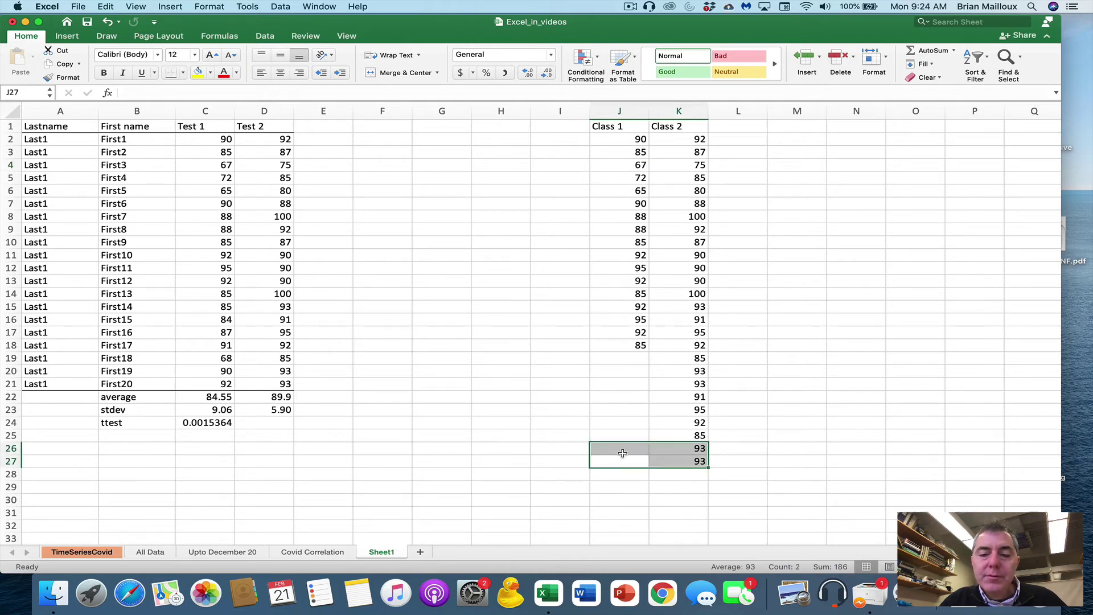
pyautogui.click(561, 462)
# Add the row labels "avearge" in I28 and "stdev" in I29 below the class scores.
pyautogui.click(550, 478)
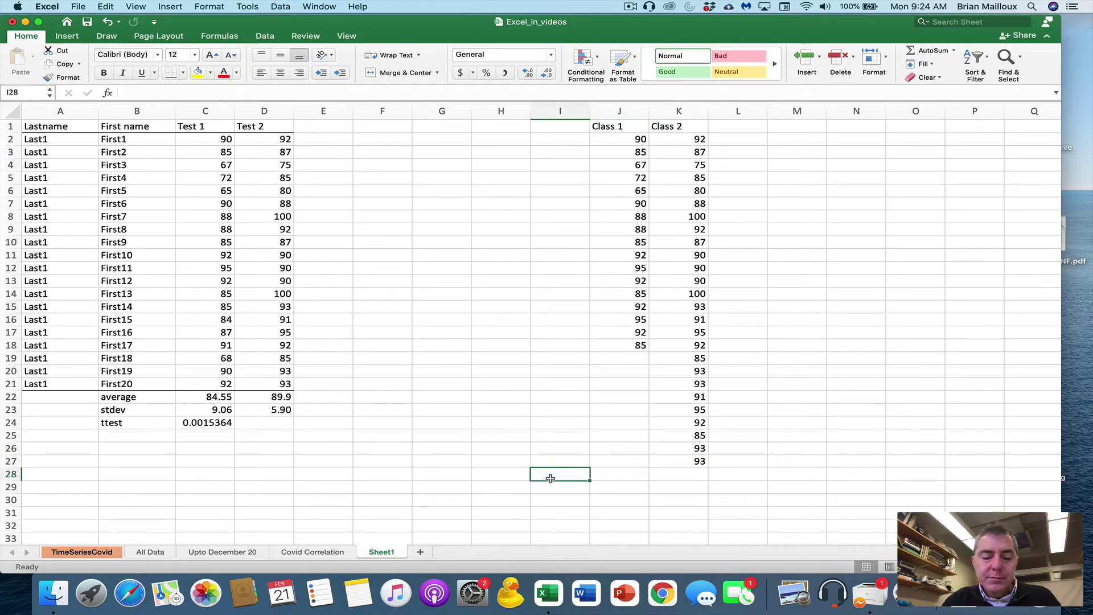
pyautogui.write('avearge')
pyautogui.press('Return')
pyautogui.write('st')
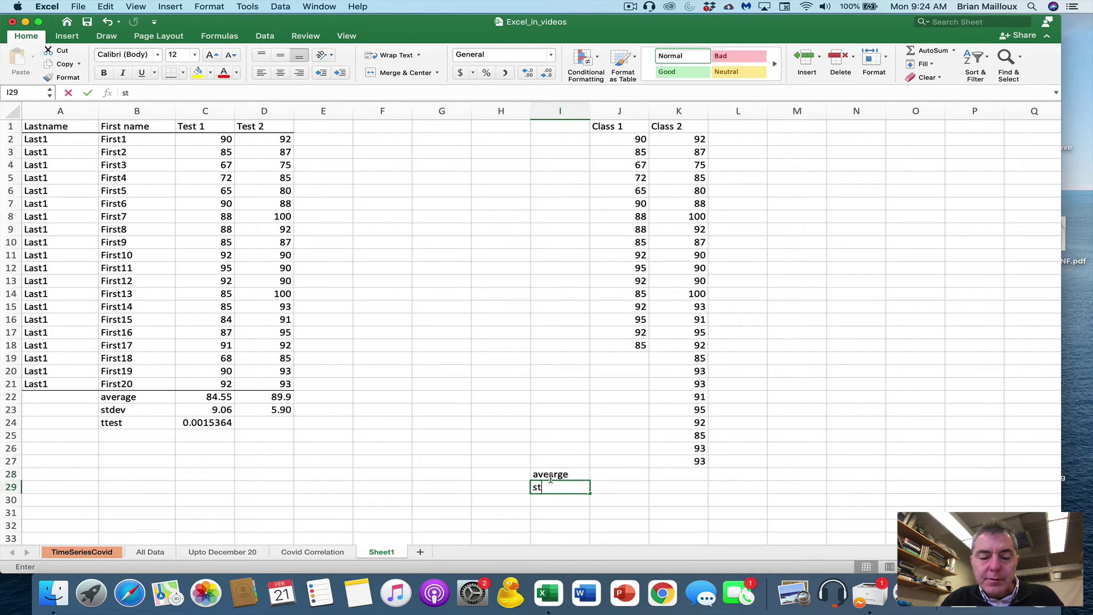
pyautogui.write('deve')
pyautogui.press('BackSpace')
pyautogui.press('Tab')
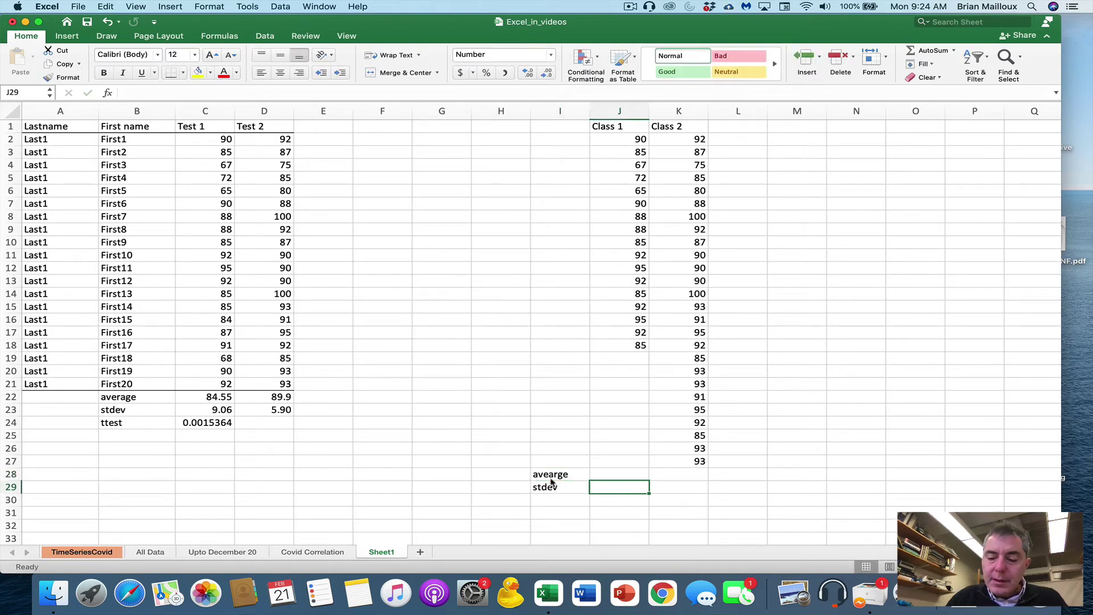
# Enter the formula =avearge(J2:J27) in J28 for the Class 1 scores.
pyautogui.hotkey('shift', 'Up')
pyautogui.hotkey('shift', 'Down')
pyautogui.press('Up')
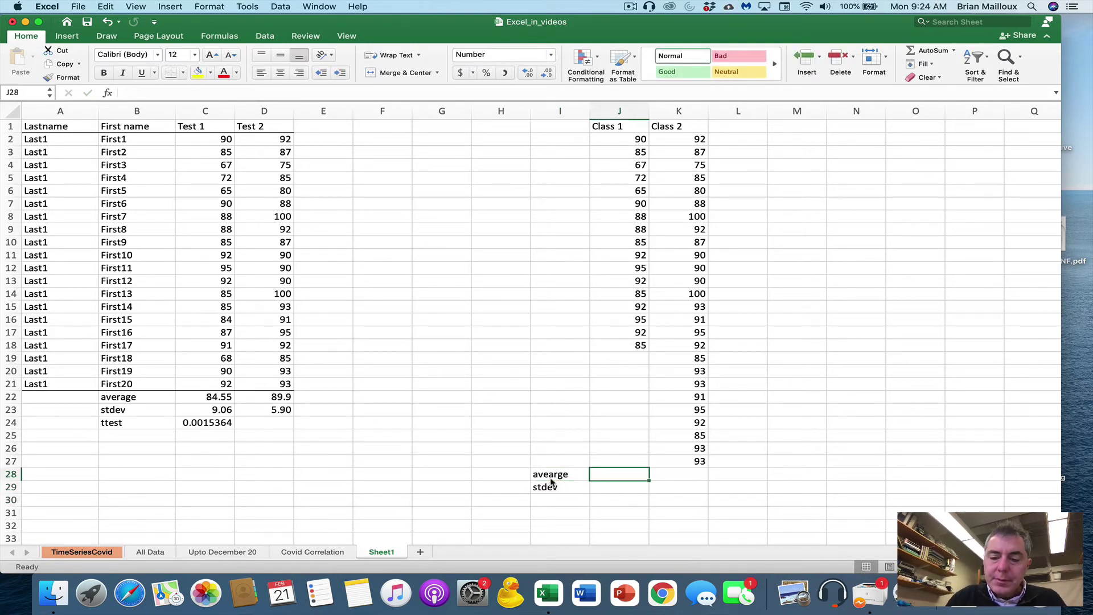
pyautogui.write('=avearge(')
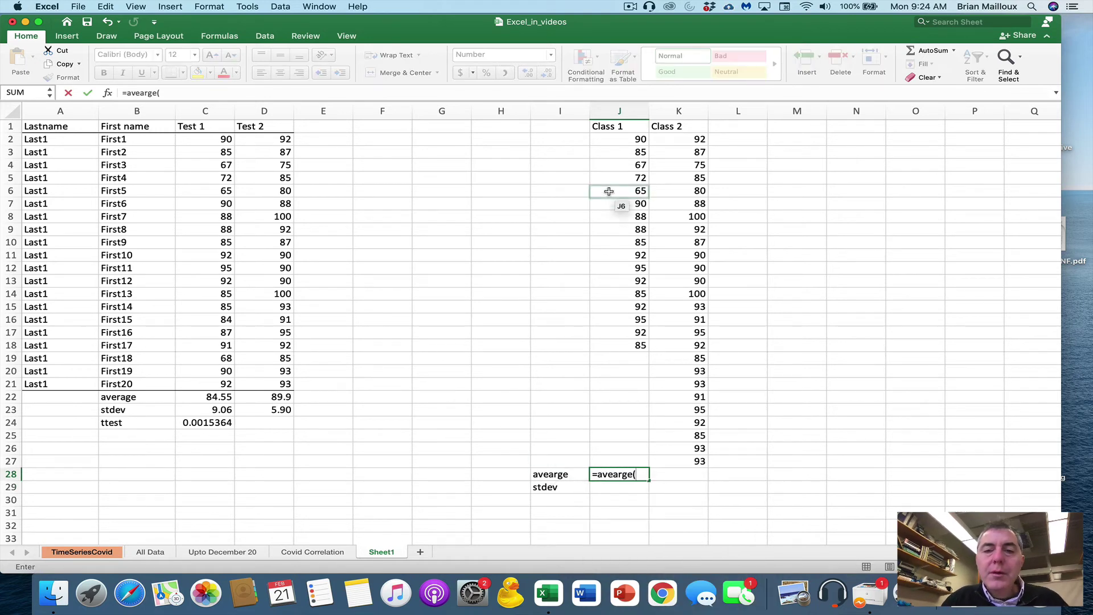
pyautogui.moveTo(625, 138); pyautogui.dragTo(622, 461)
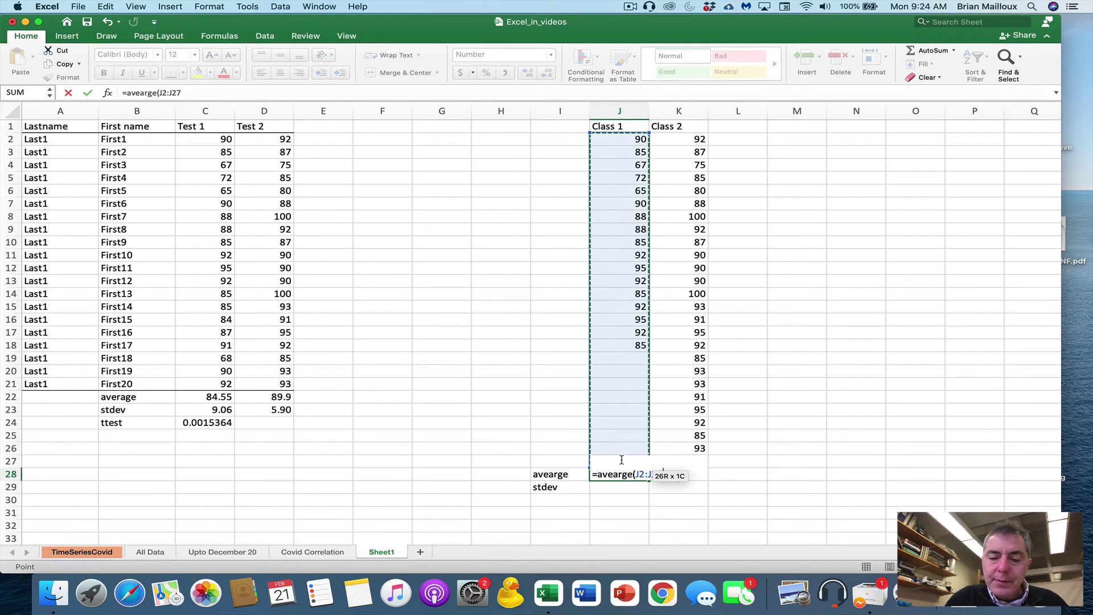
pyautogui.press('Return')
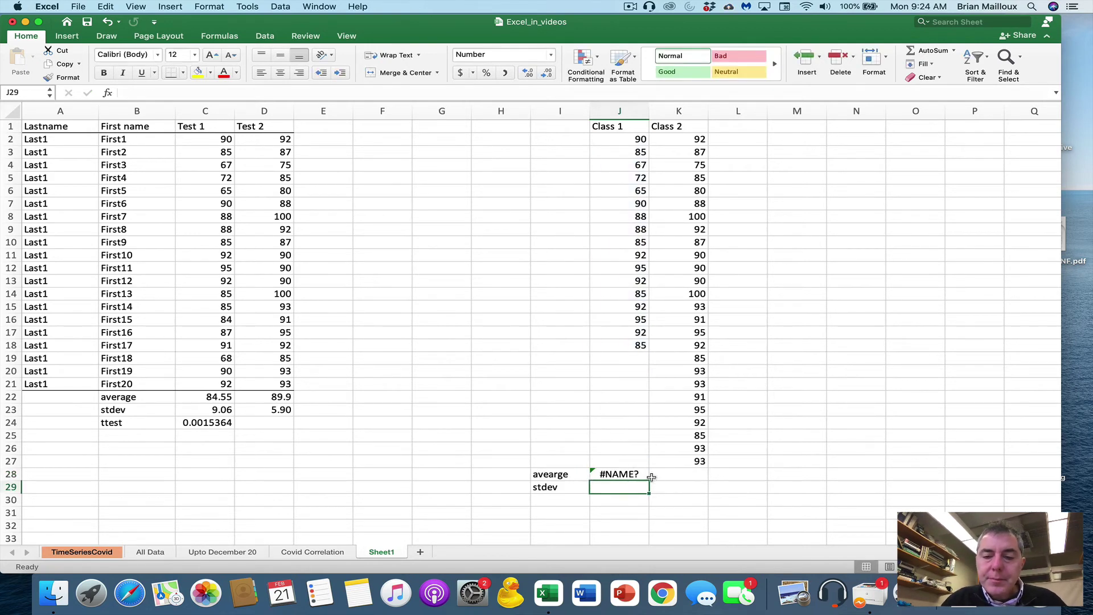
# Correct the misspelled function name in the J28 formula to average.
pyautogui.click(631, 473)
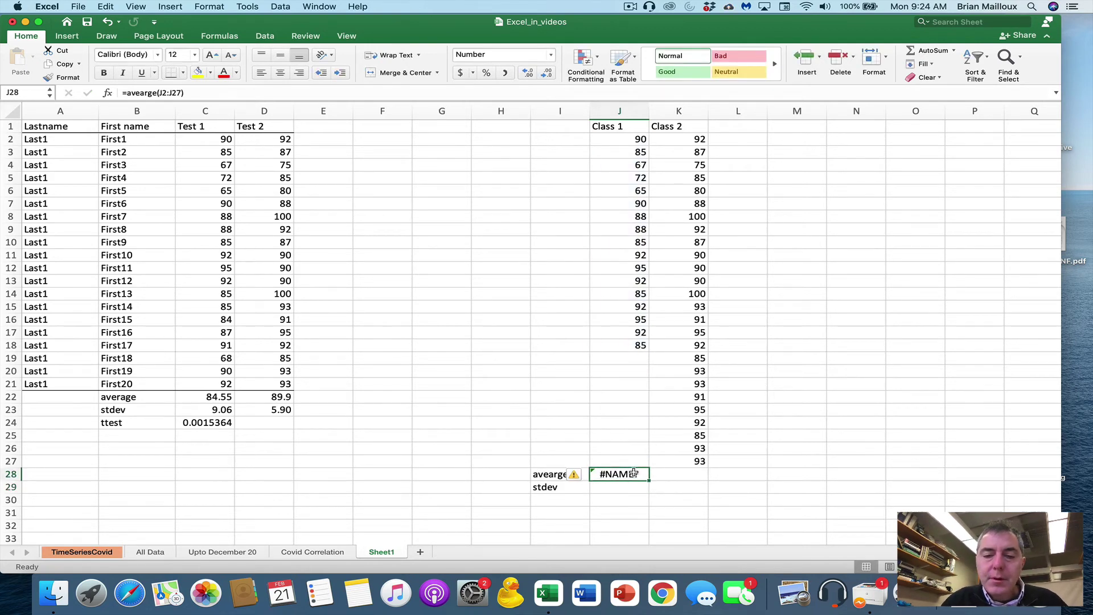
pyautogui.click(145, 93)
pyautogui.press('BackSpace')
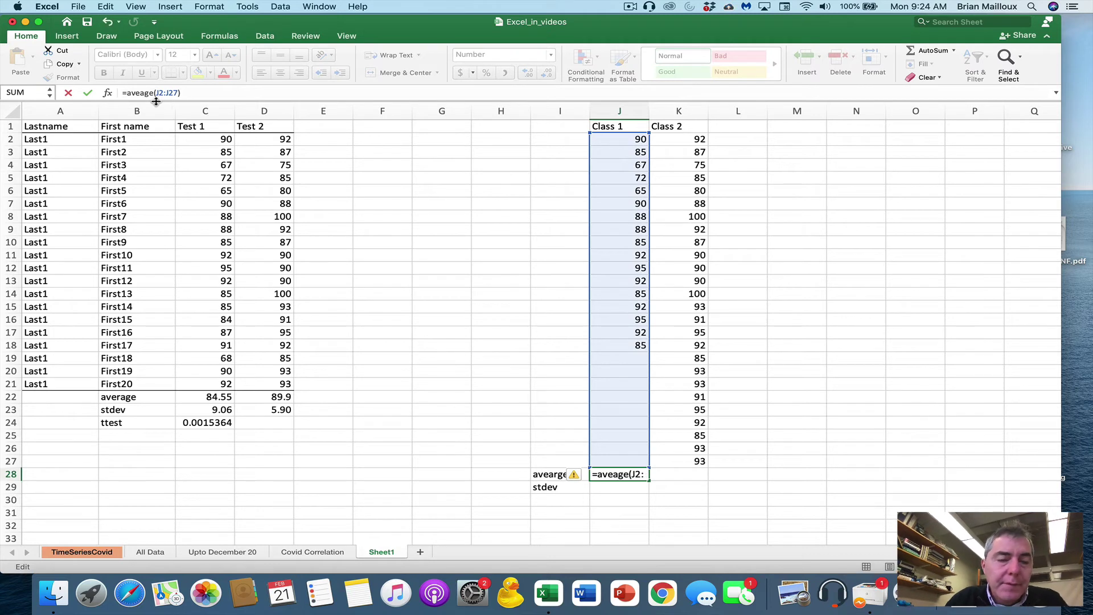
pyautogui.write('r')
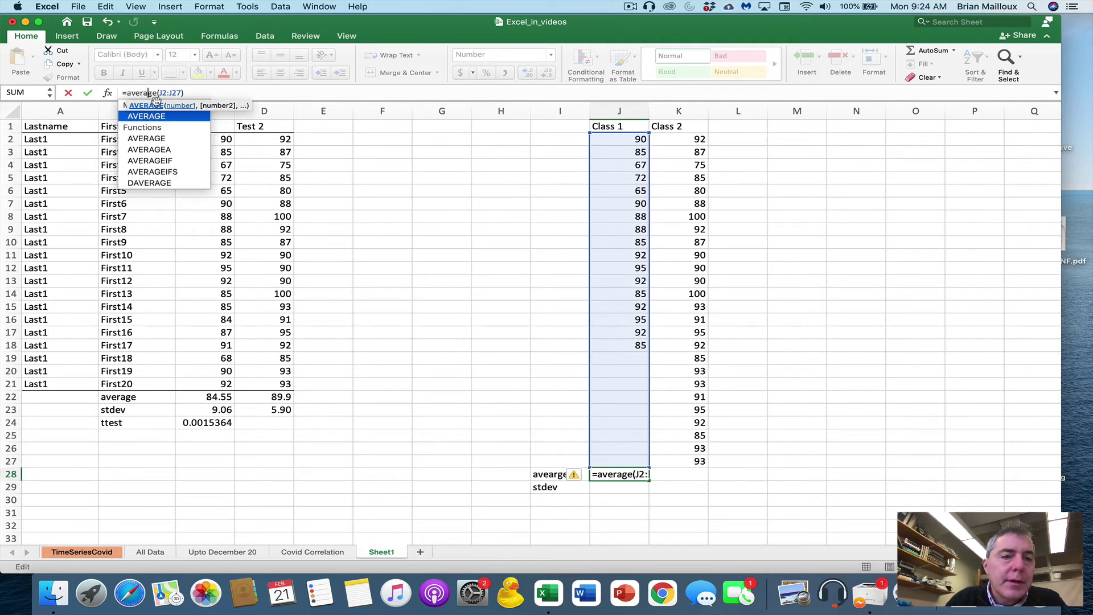
pyautogui.press('Return')
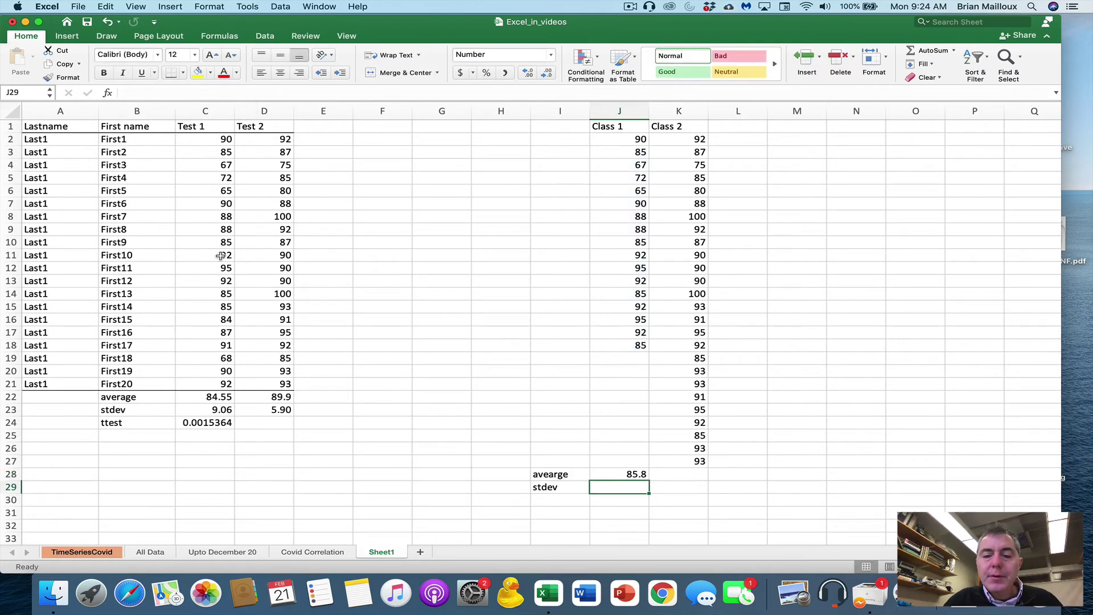
# Calculate the standard deviation of J2:J27 in J29 and fill the average and stdev formulas across to K28:K29 for Class 2.
pyautogui.write('=stdev(')
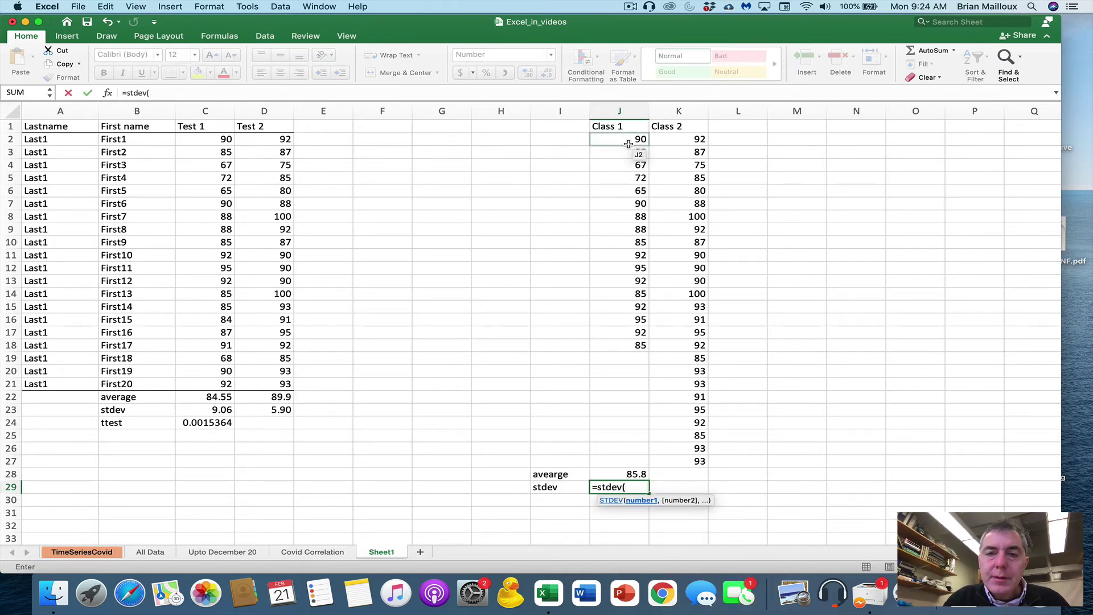
pyautogui.moveTo(632, 140); pyautogui.dragTo(621, 466)
pyautogui.press('Return')
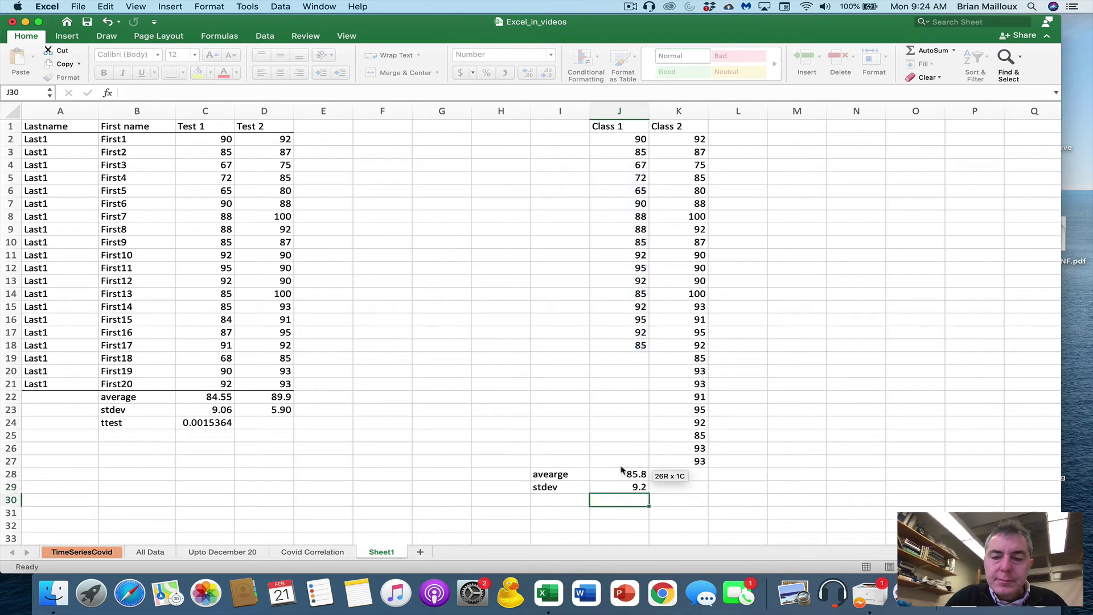
pyautogui.click(627, 474)
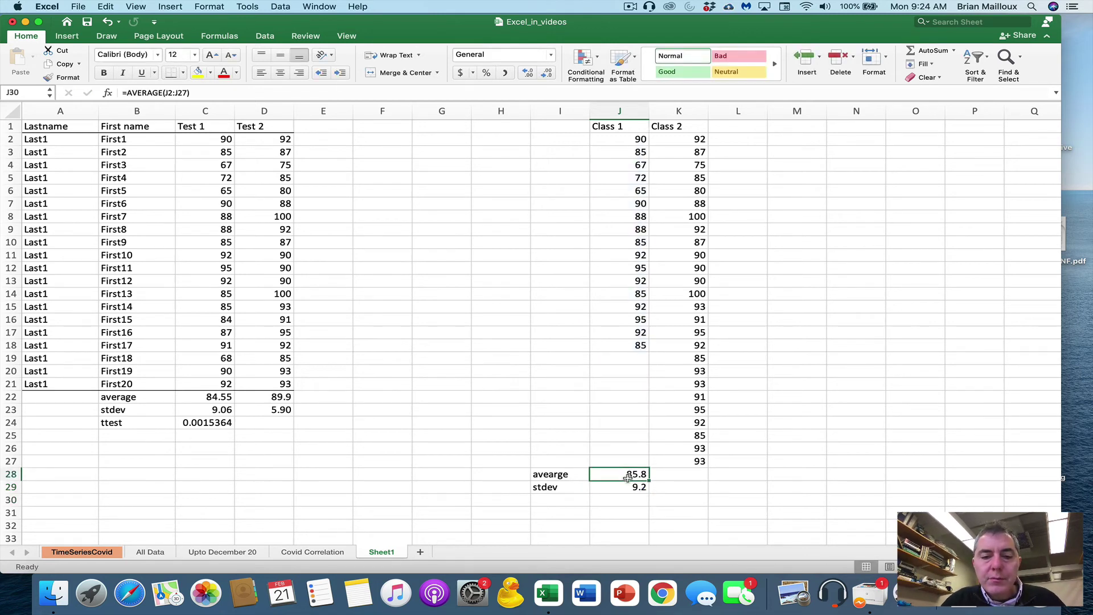
pyautogui.moveTo(627, 474); pyautogui.dragTo(701, 491)
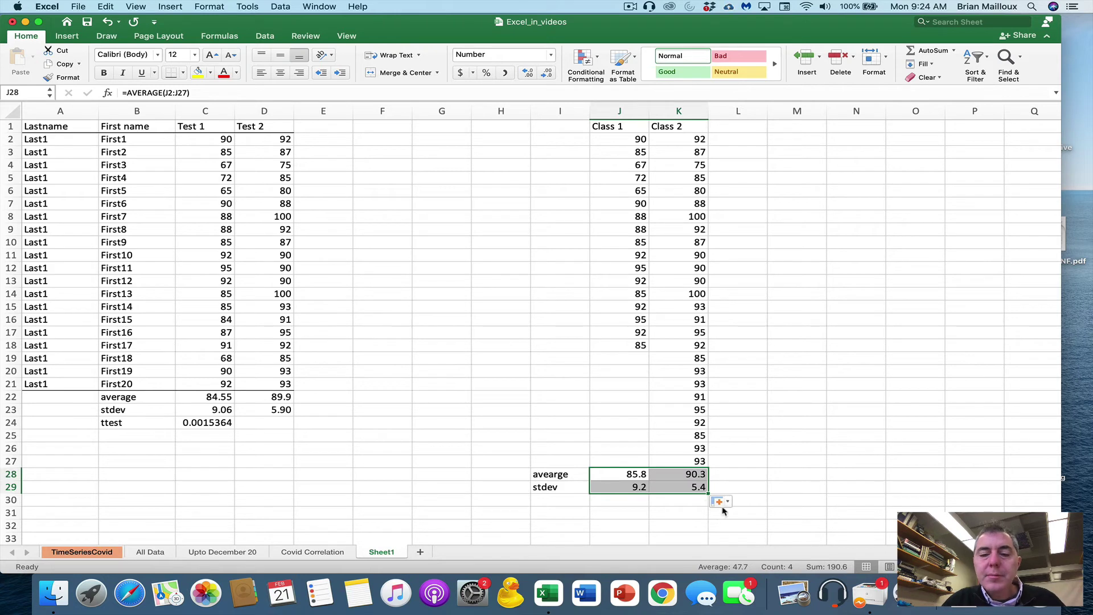
# Apply a bottom border to I27:K27 under the scores and to the class headers J1:K1.
pyautogui.moveTo(546, 463); pyautogui.dragTo(700, 461)
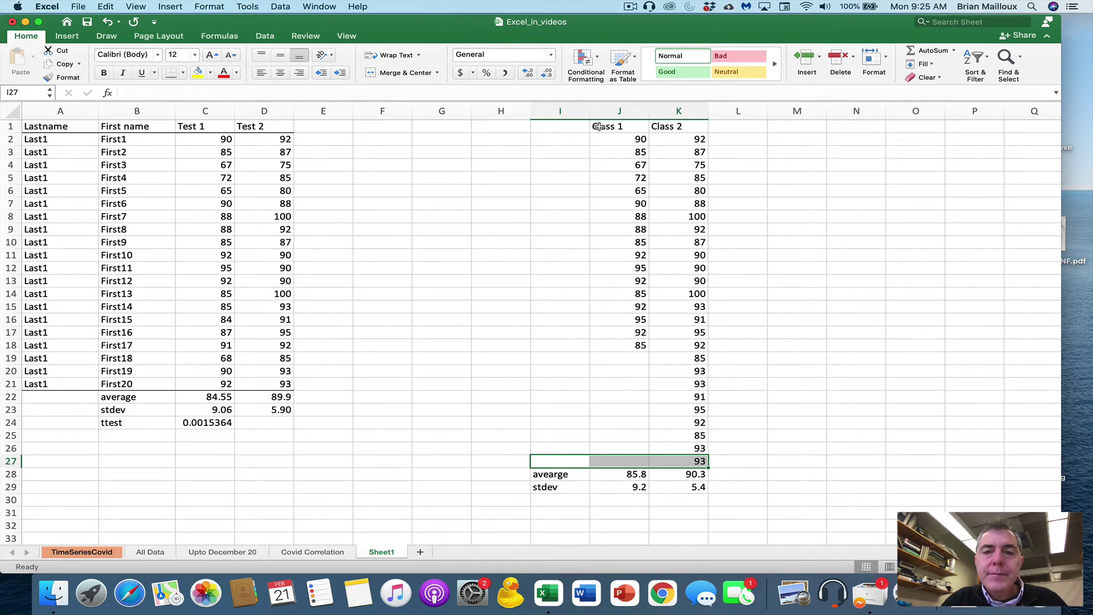
pyautogui.moveTo(600, 127); pyautogui.dragTo(686, 125)
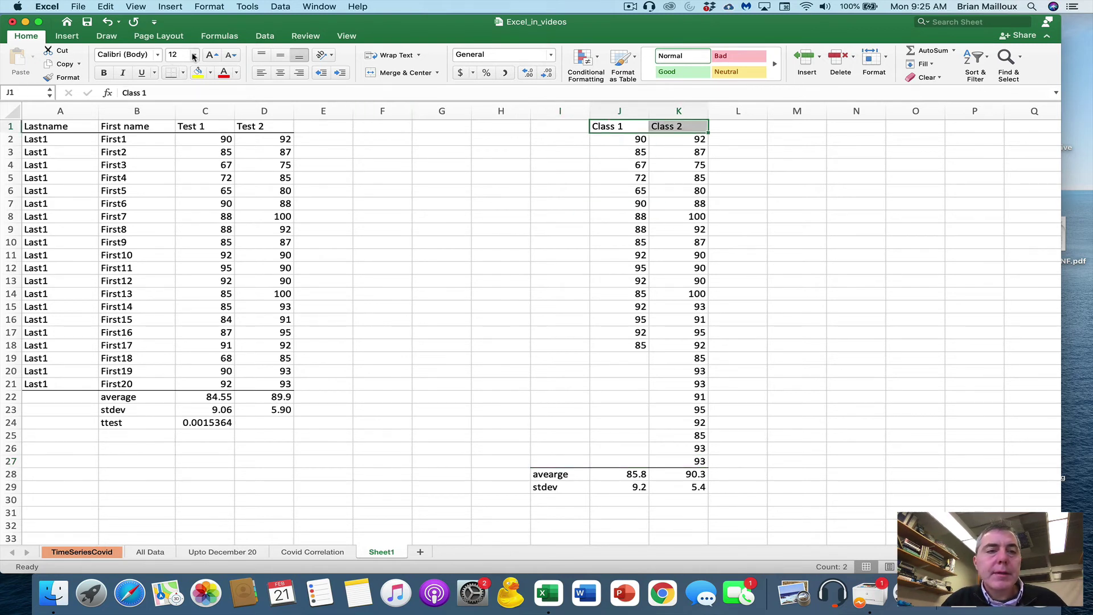
pyautogui.click(678, 293)
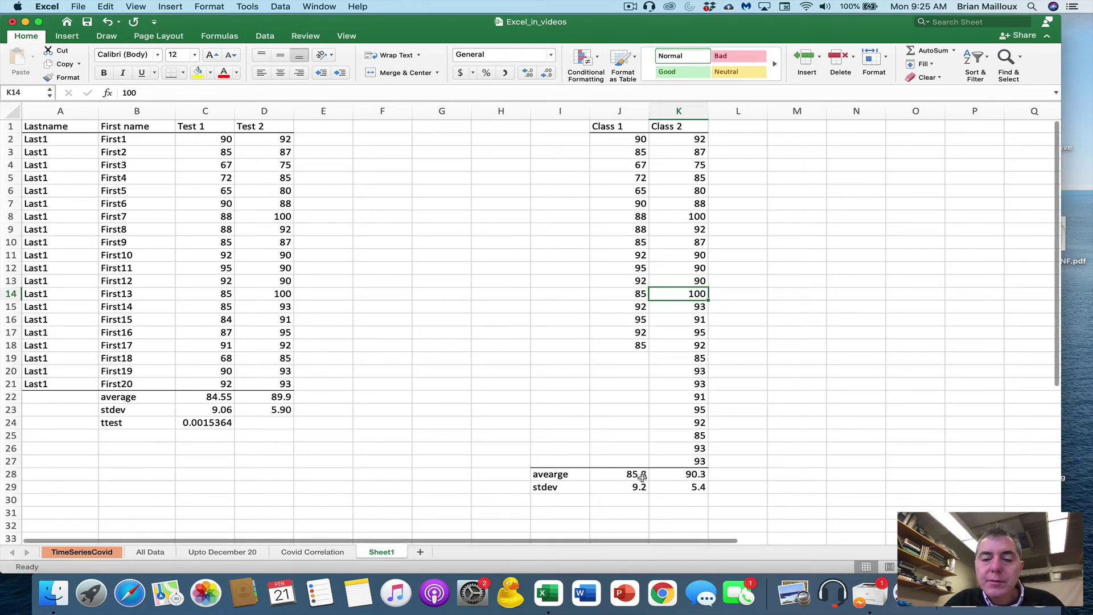
# Try fewer and more decimal places on the averages and standard deviations in J28:K29, ending at one decimal place.
pyautogui.moveTo(639, 476); pyautogui.dragTo(686, 487)
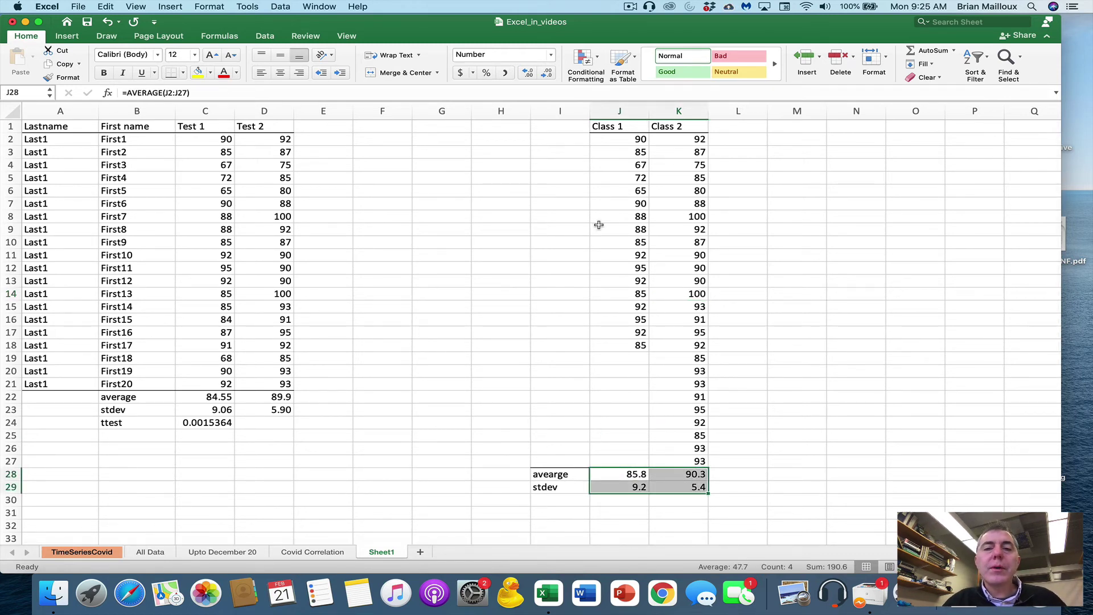
pyautogui.click(545, 74)
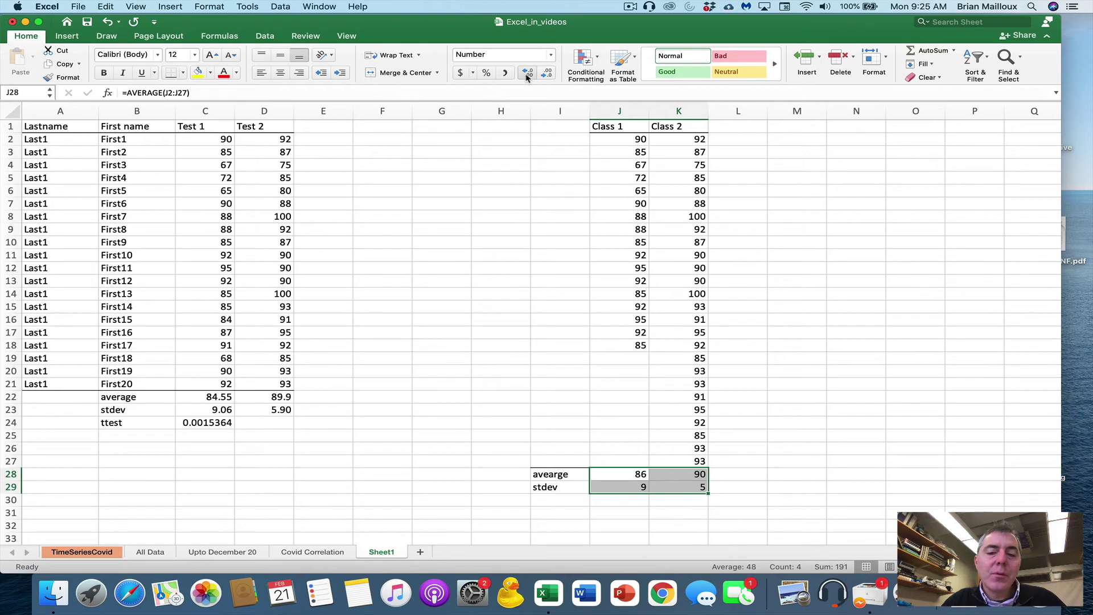
pyautogui.click(528, 74)
pyautogui.click(527, 74)
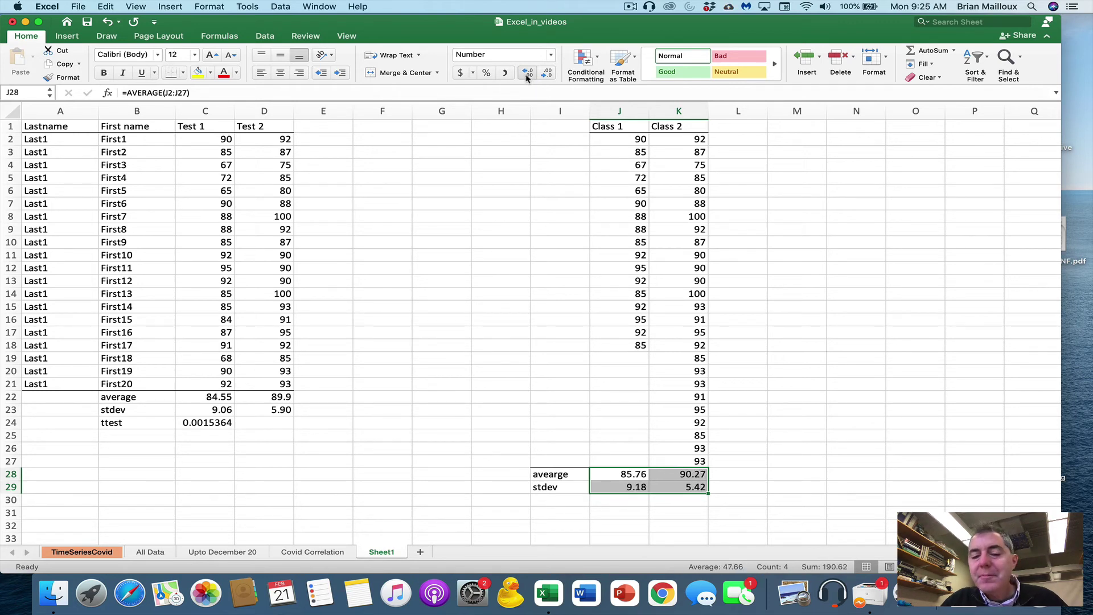
pyautogui.click(527, 74)
pyautogui.click(546, 74)
pyautogui.click(545, 74)
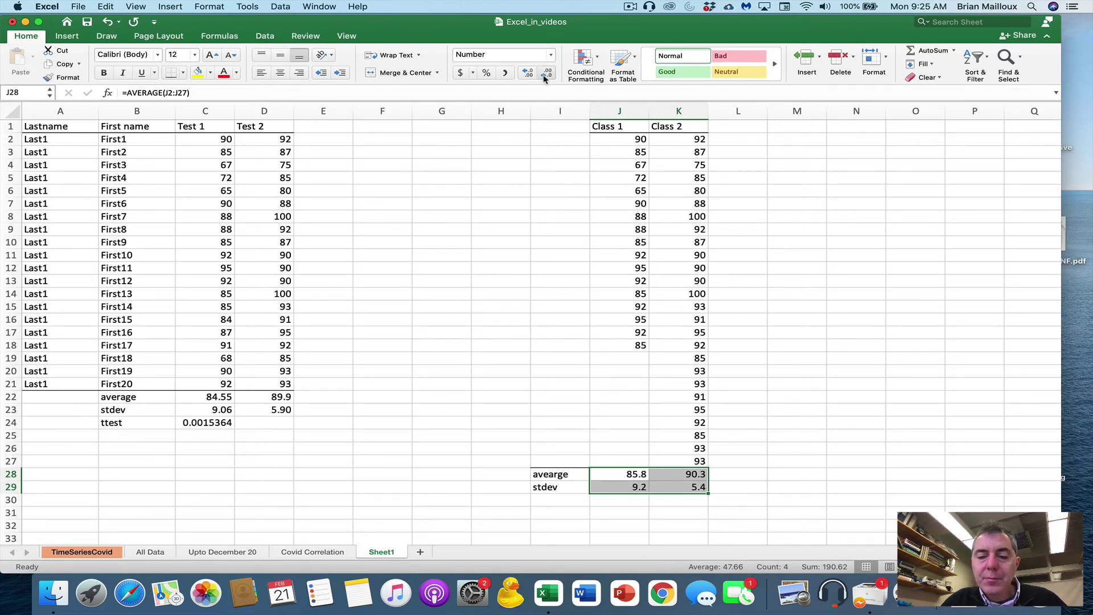
# Add the row label "ttest" in I30 below the stdev label.
pyautogui.click(564, 499)
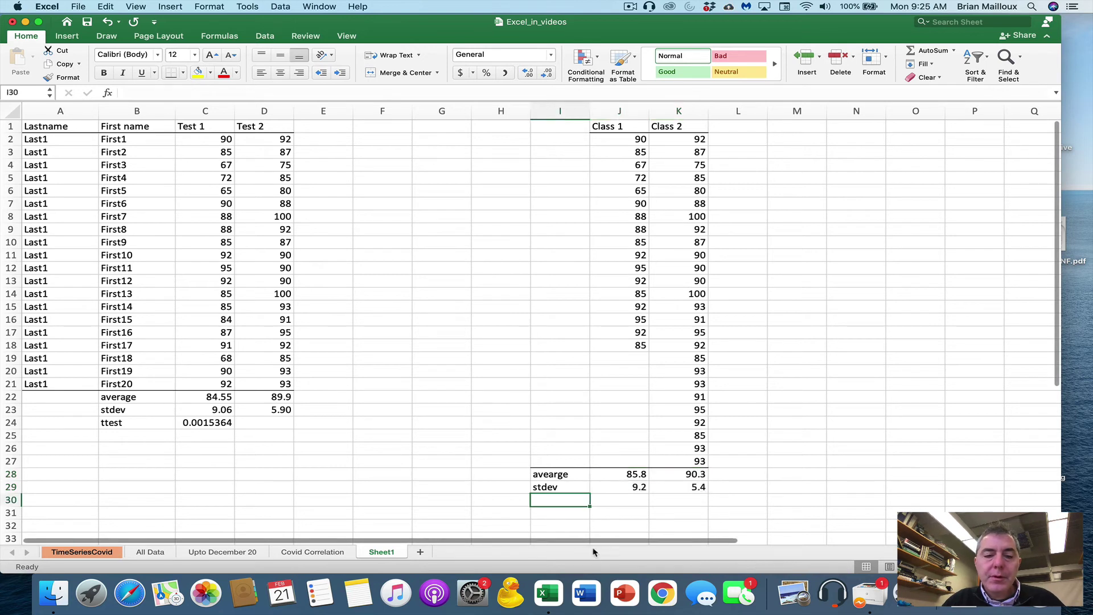
pyautogui.write('ttest')
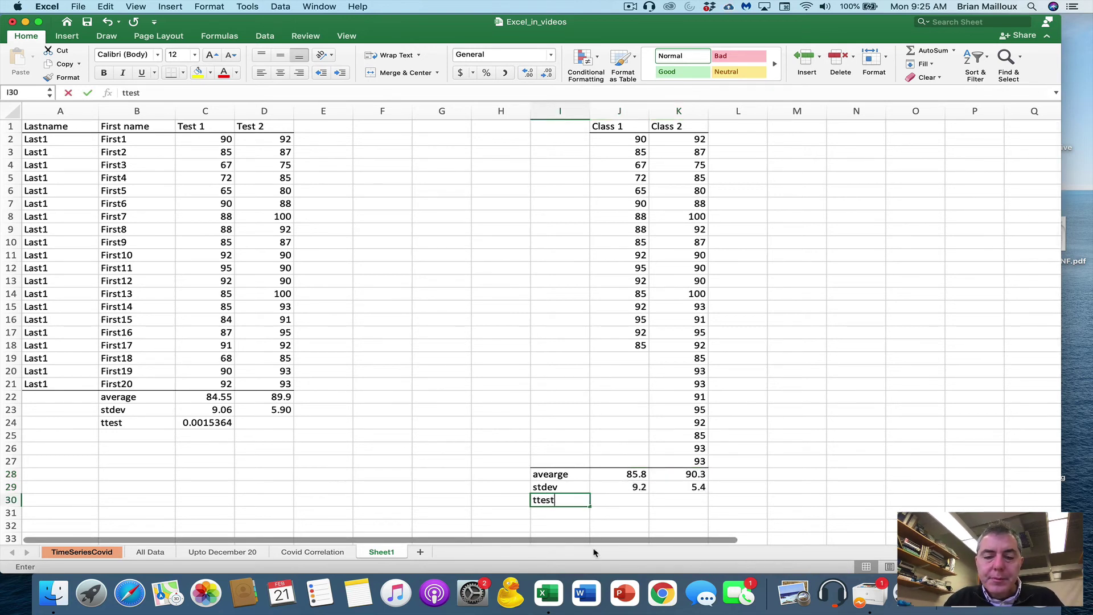
pyautogui.press('Tab')
# Start a TTEST formula in J30 with the Class 1 scores J2:J18 and the Class 2 scores K2:K27 as its arrays.
pyautogui.write('=ttest')
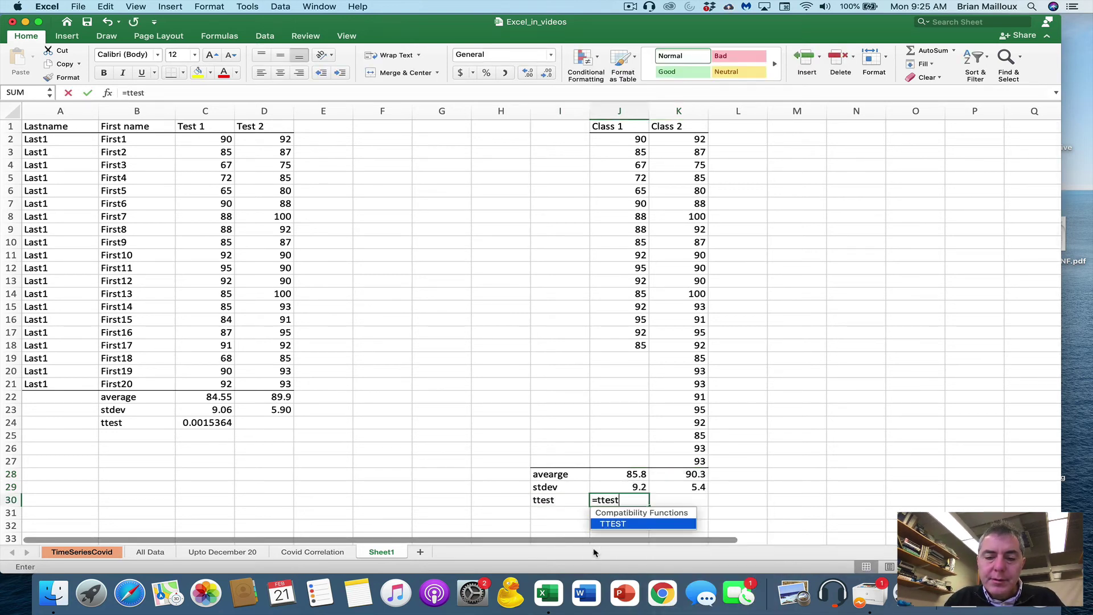
pyautogui.write('(')
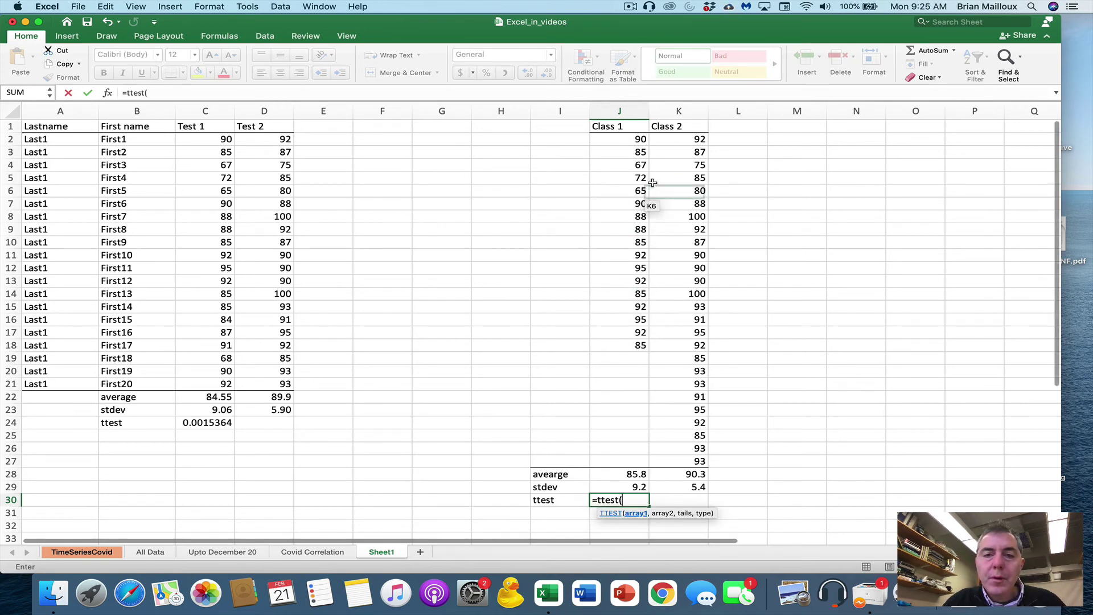
pyautogui.click(623, 139)
pyautogui.moveTo(621, 194); pyautogui.dragTo(627, 342)
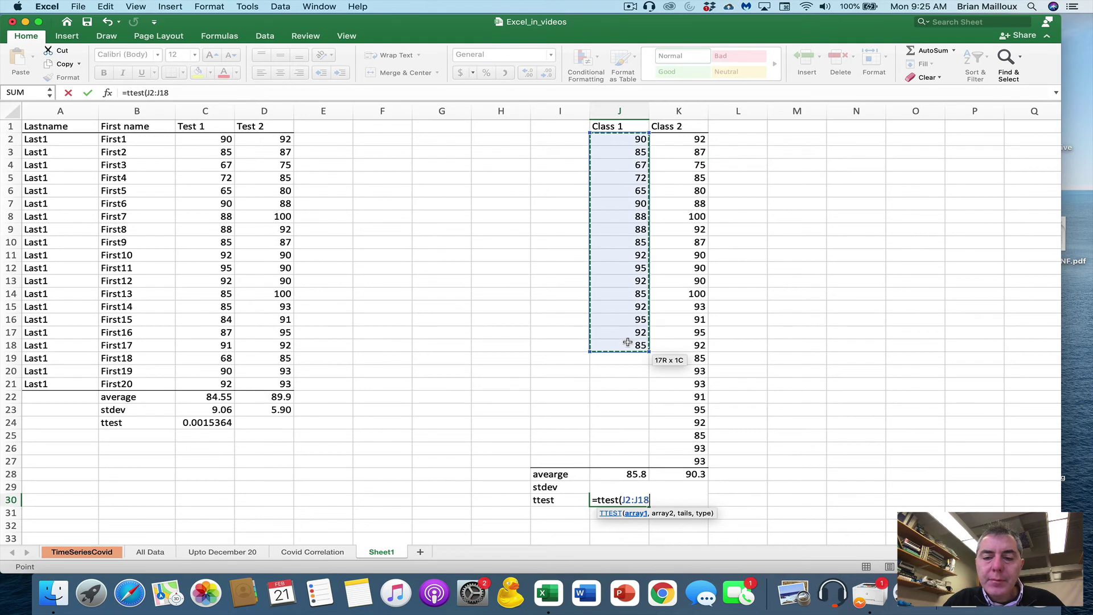
pyautogui.write(',')
pyautogui.moveTo(682, 141); pyautogui.dragTo(685, 467)
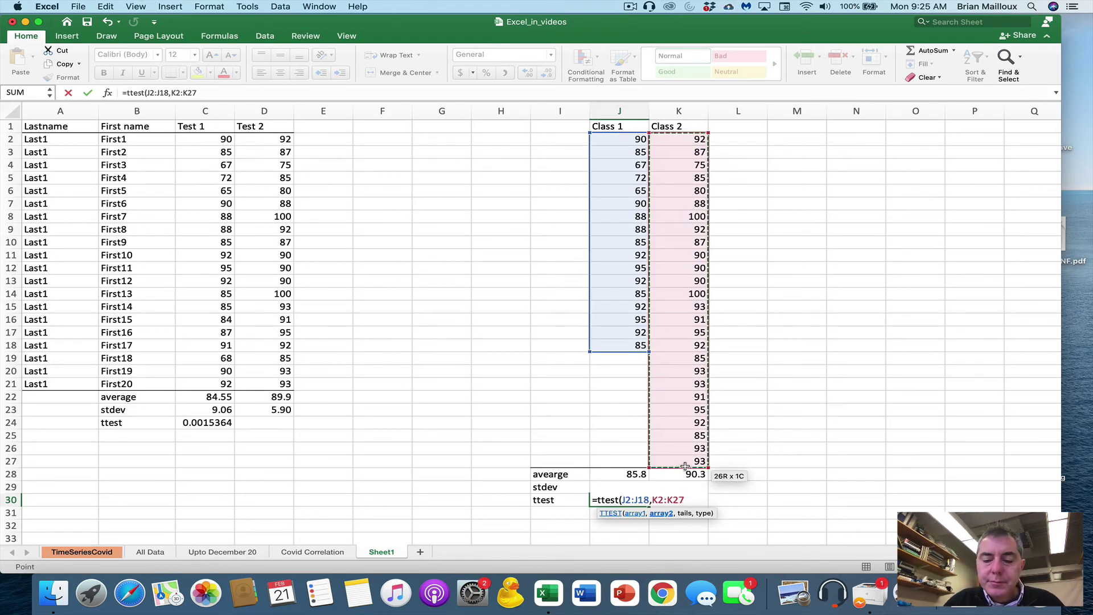
# Complete the TTEST formula in J30 with tails 2 and type 3 (two-sample unequal variance), and review it against the class averages.
pyautogui.write(',')
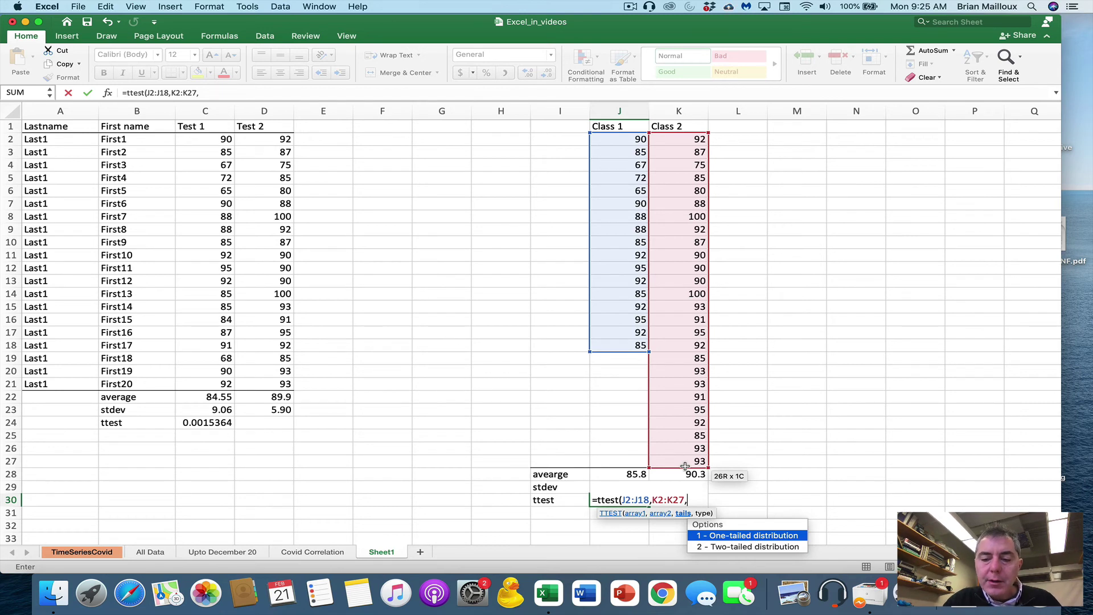
pyautogui.write('2,')
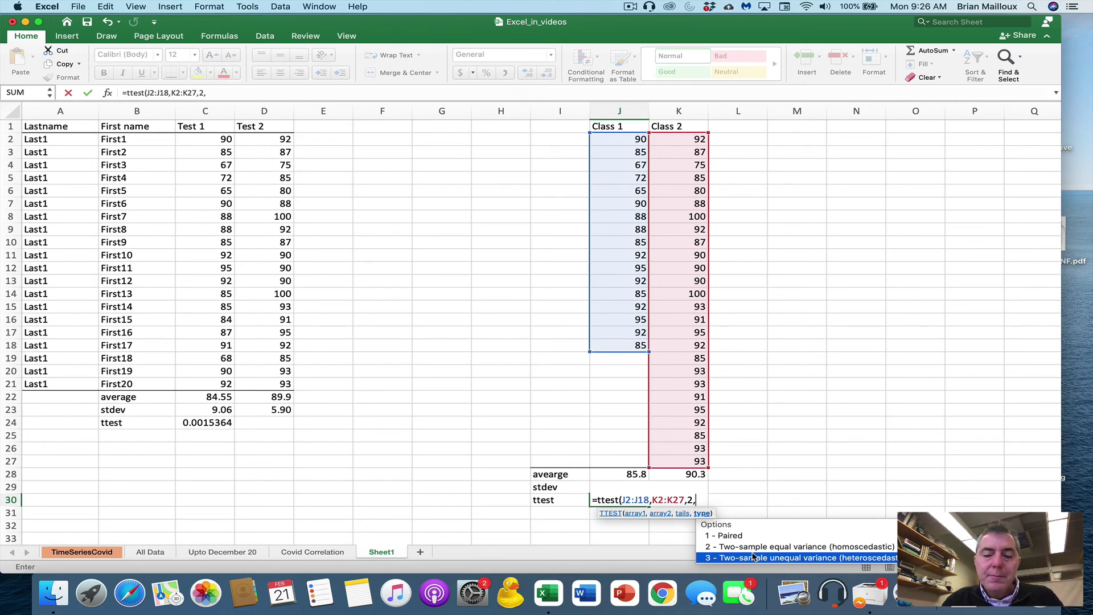
pyautogui.write('3)')
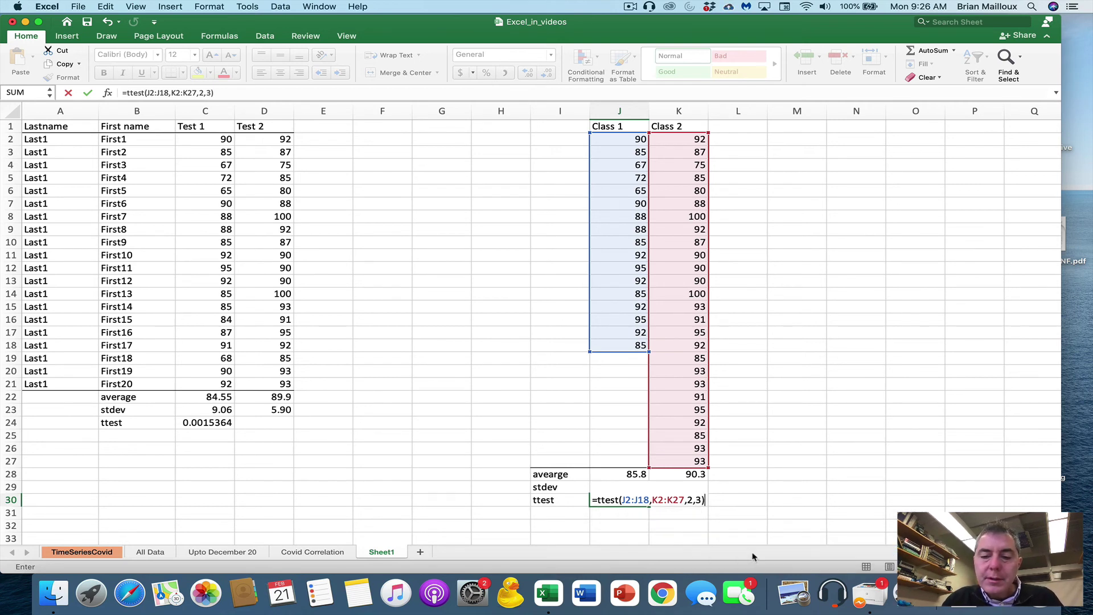
pyautogui.press('Return')
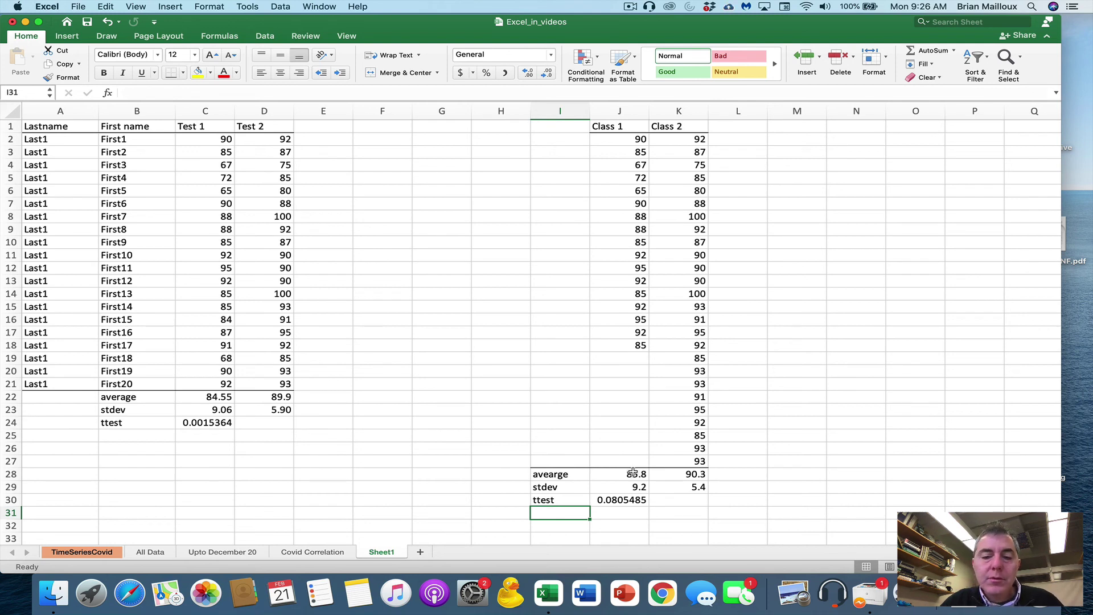
pyautogui.moveTo(634, 472); pyautogui.dragTo(679, 474)
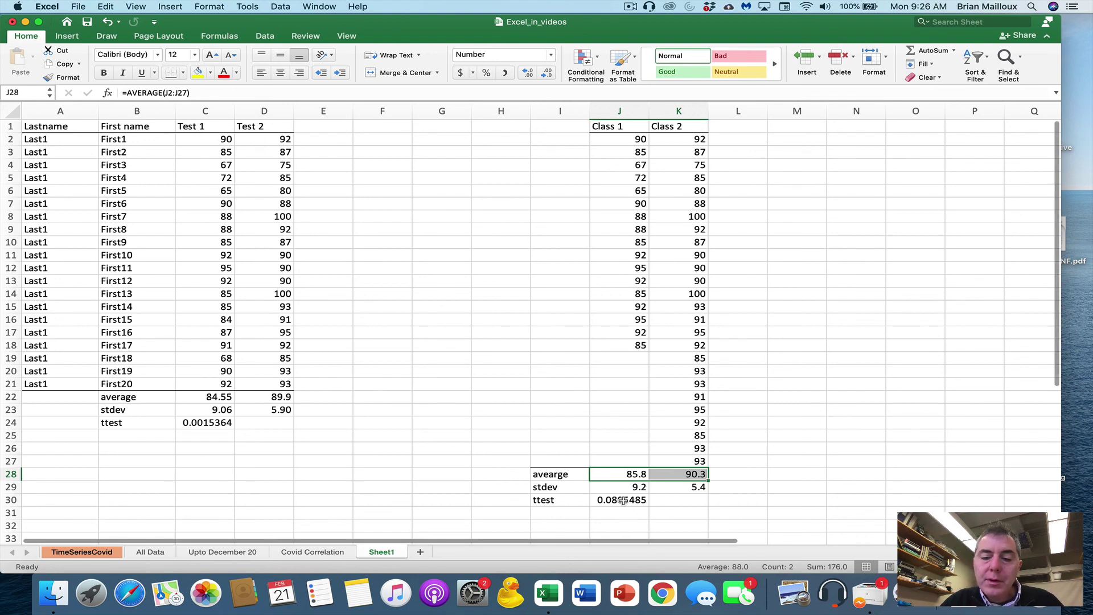
pyautogui.click(623, 501)
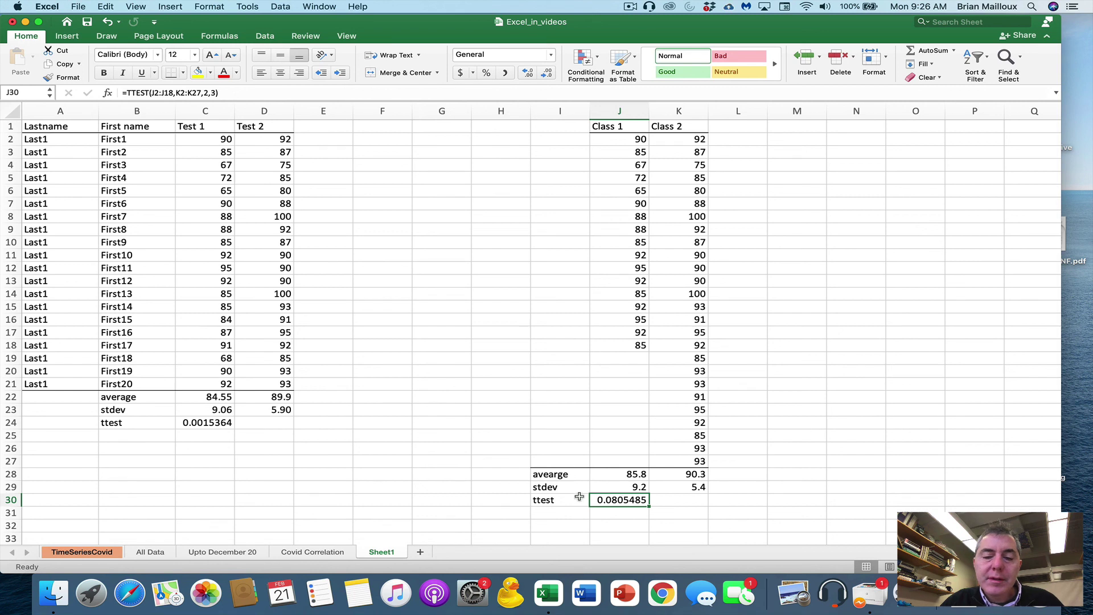